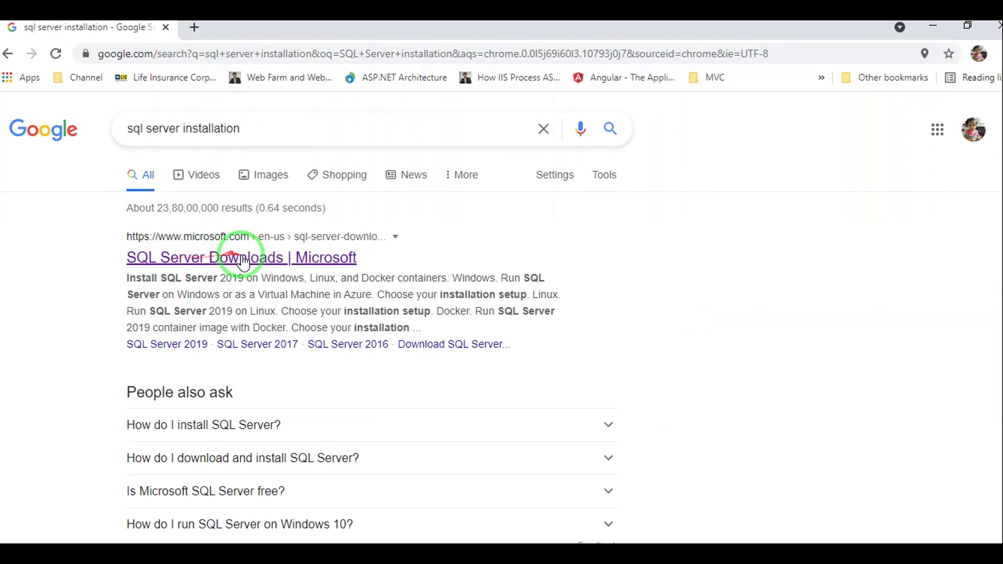
# - Open the Microsoft SQL Server Downloads search result in a new tab and switch to it
pyautogui.rightClick(274, 261)
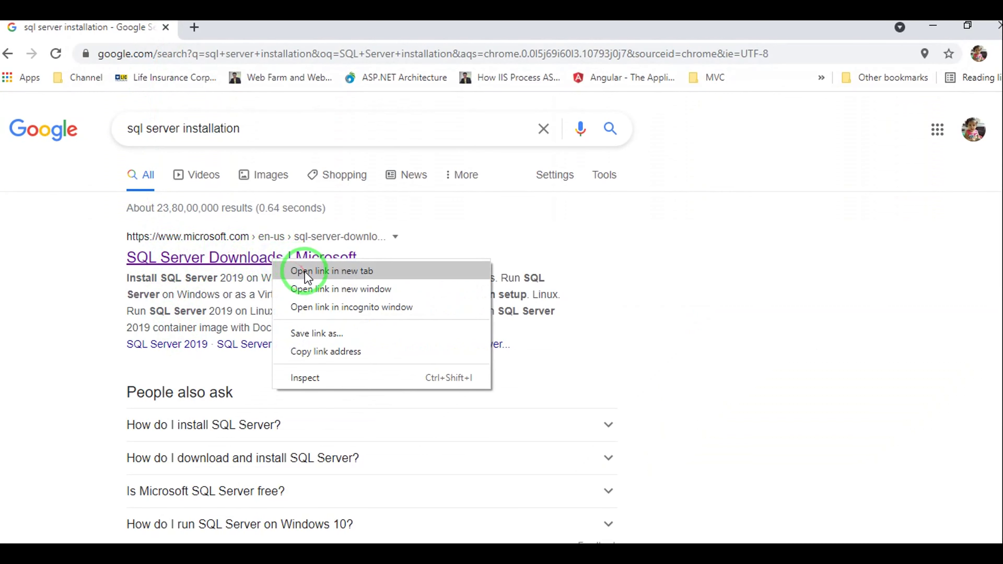
pyautogui.click(305, 271)
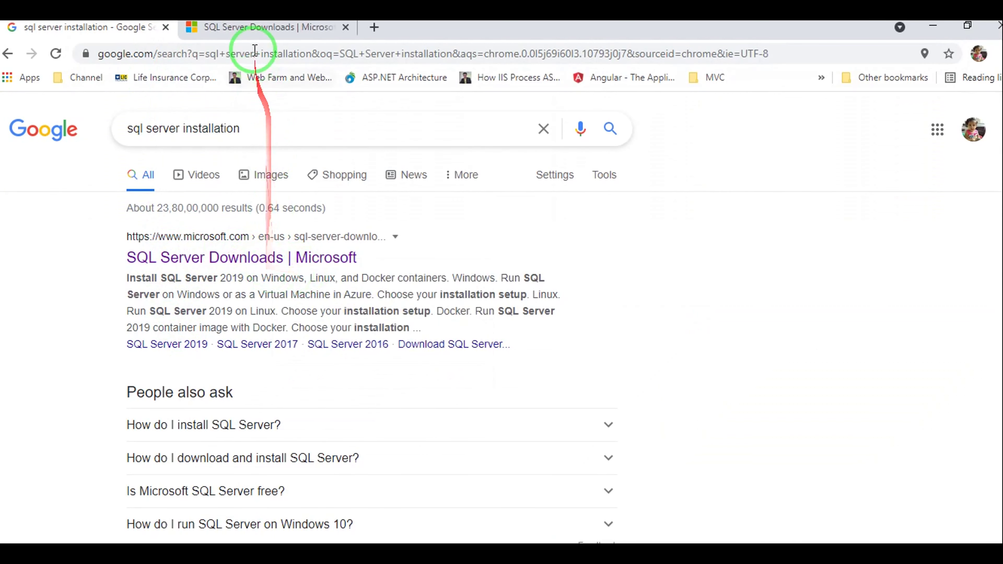
pyautogui.click(261, 27)
# - Download the free SQL Server 2019 Developer edition installer and show the downloaded file in its folder
pyautogui.scroll(-3, 472, 434)
pyautogui.scroll(3, 395, 414)
pyautogui.doubleClick(363, 405)
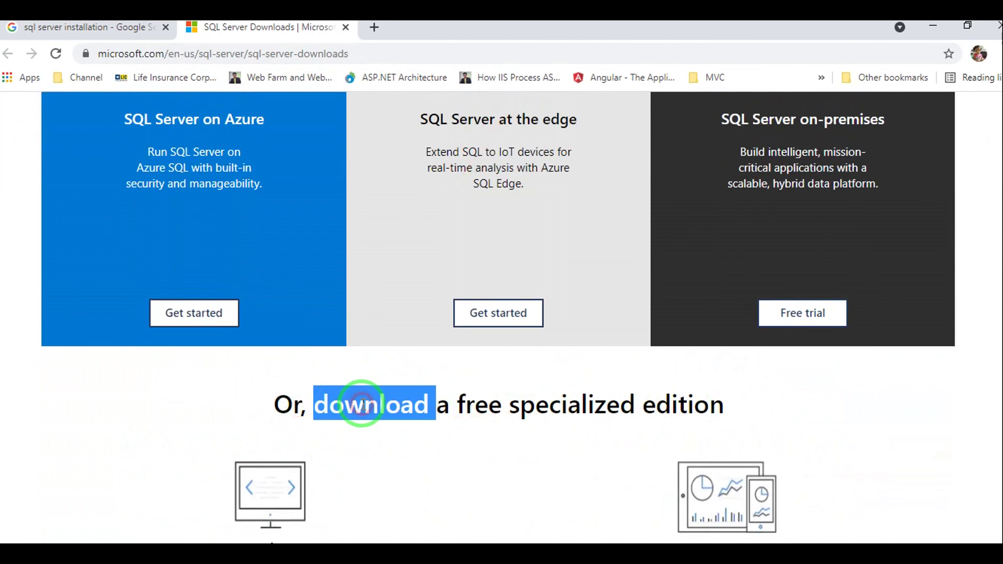
pyautogui.scroll(-5, 638, 358)
pyautogui.click(280, 432)
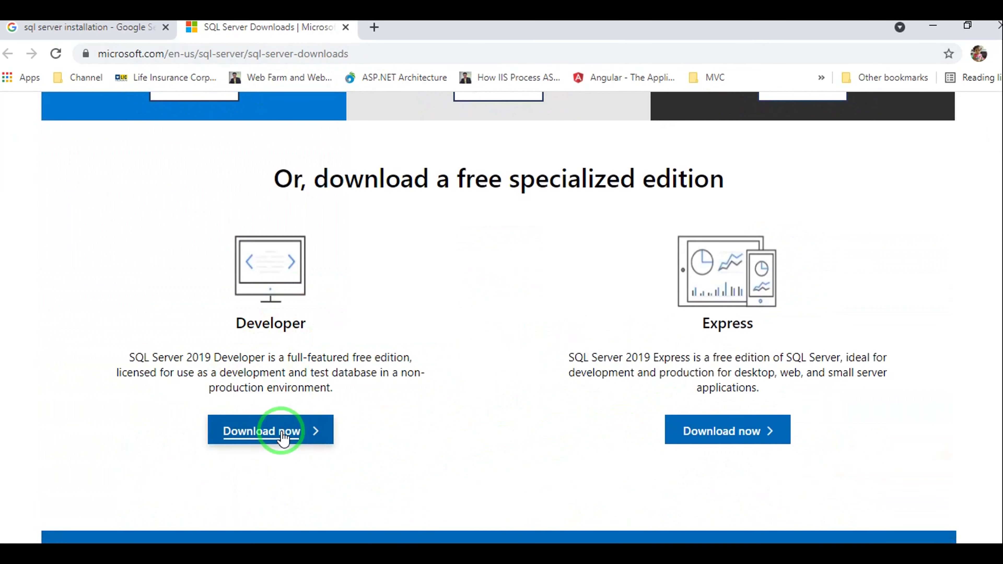
pyautogui.click(151, 533)
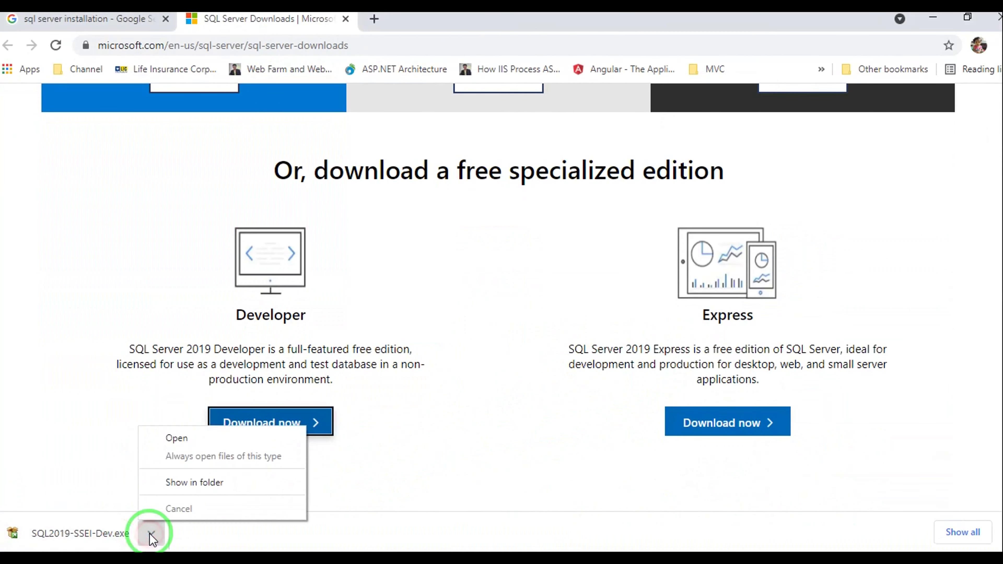
pyautogui.click(168, 486)
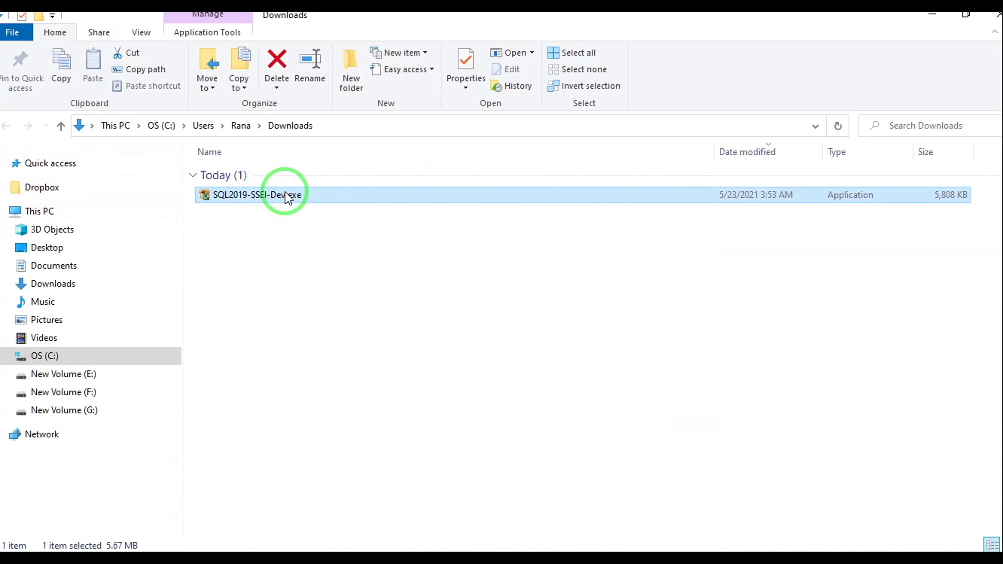
# - Run SQL2019-SSEI-Dev.exe, choose Download Media, and download the English CAB package to the Downloads folder
pyautogui.doubleClick(275, 198)
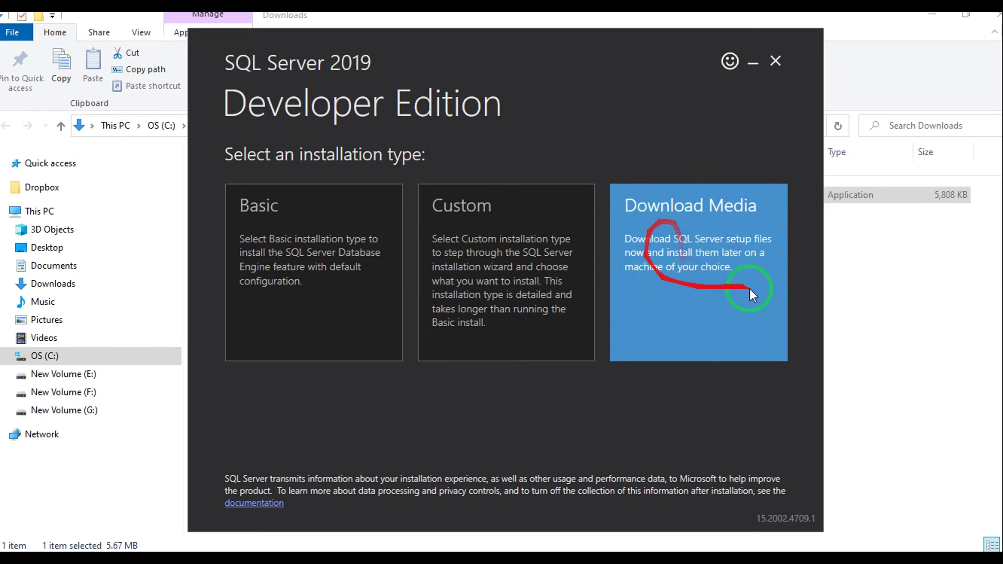
pyautogui.click(710, 245)
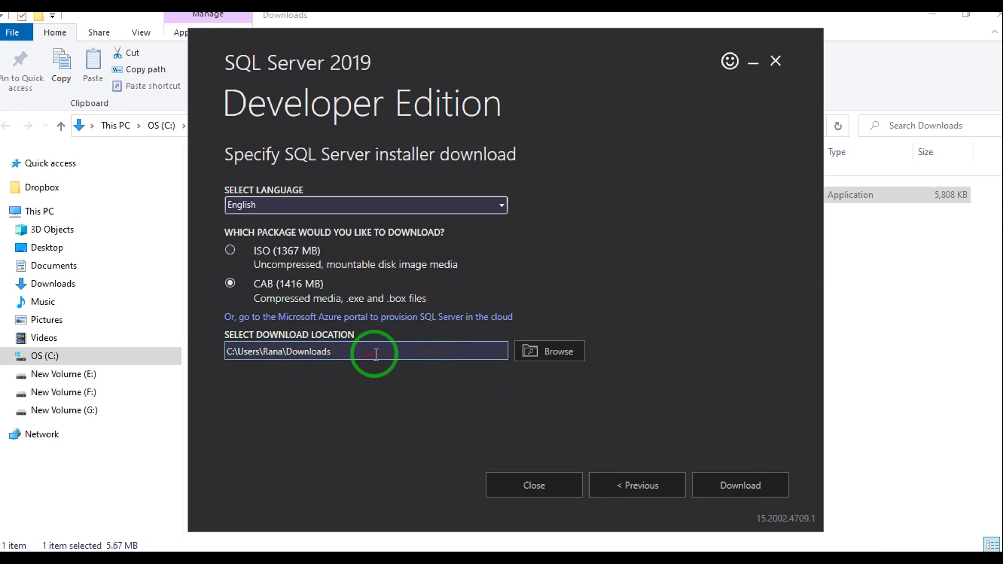
pyautogui.click(742, 482)
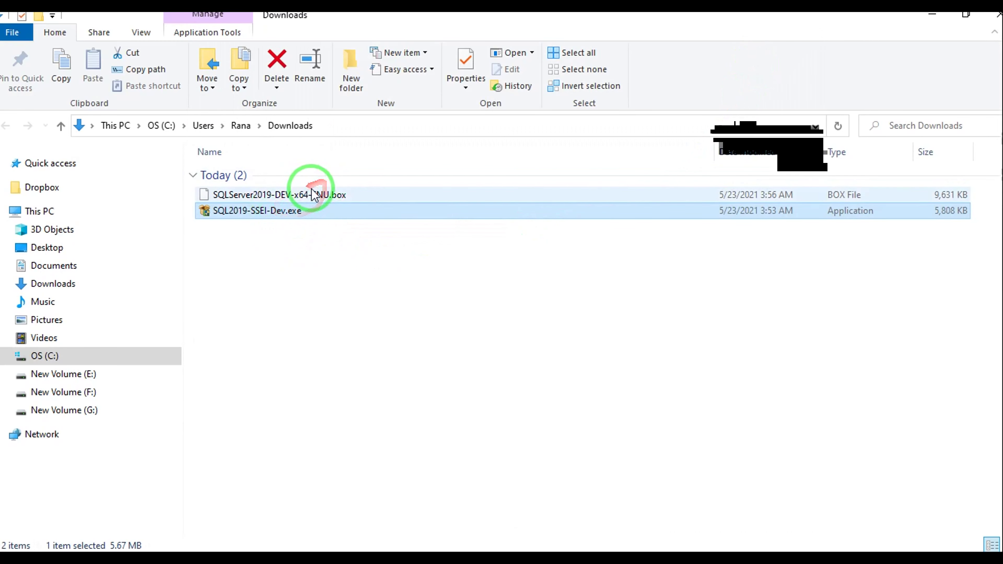
# - Return to the SQL Server 2019 installer and exit it once the media download is complete
pyautogui.click(153, 552)
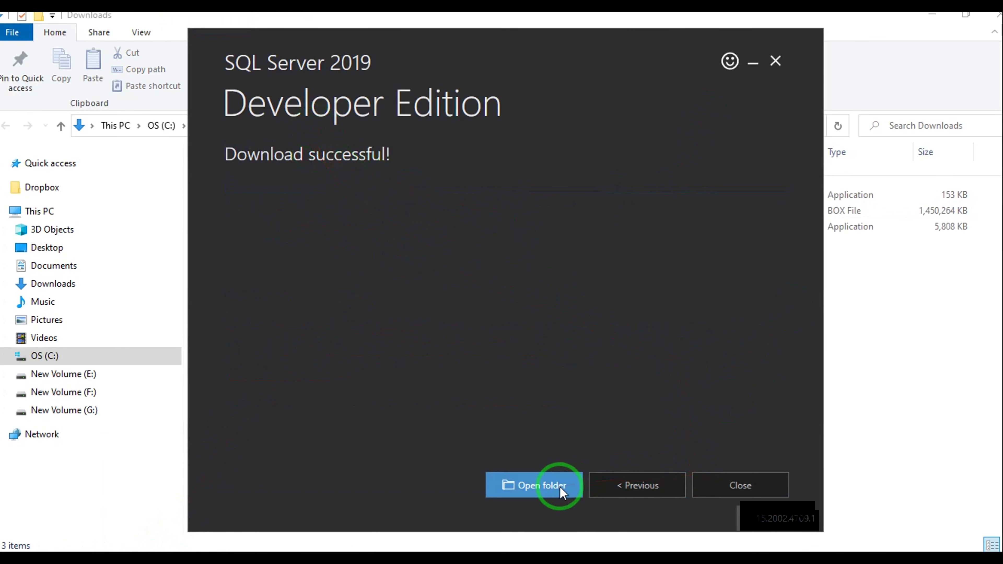
pyautogui.click(763, 483)
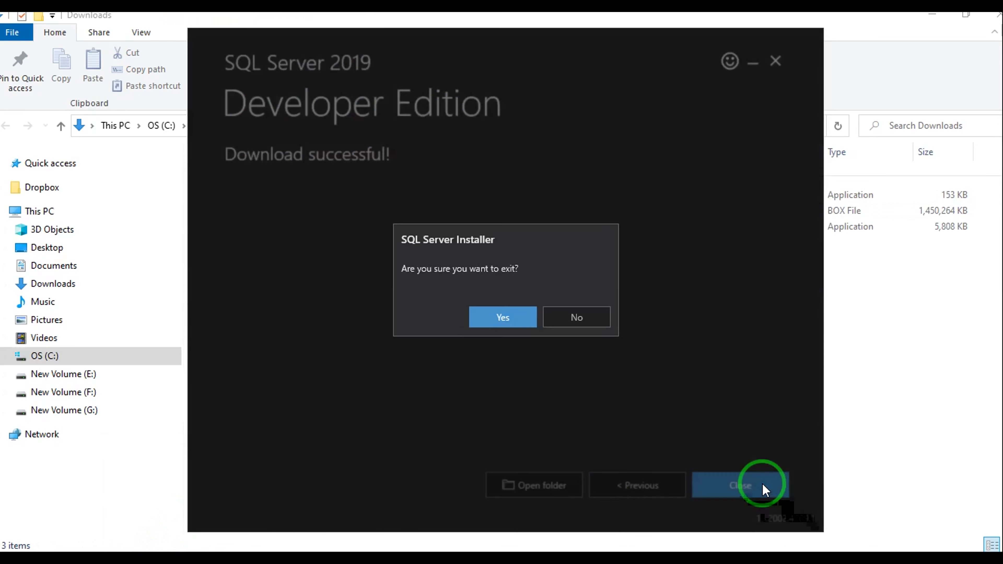
pyautogui.click(499, 316)
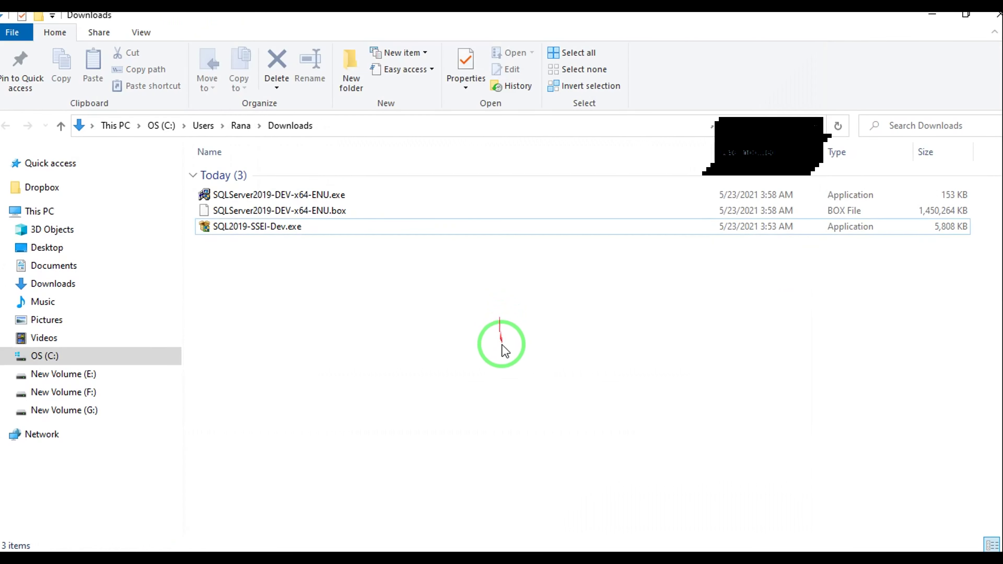
# - Run SQLServer2019-DEV-x64-ENU.exe to extract the setup files into the suggested directory, and open the extracted folder
pyautogui.click(336, 195)
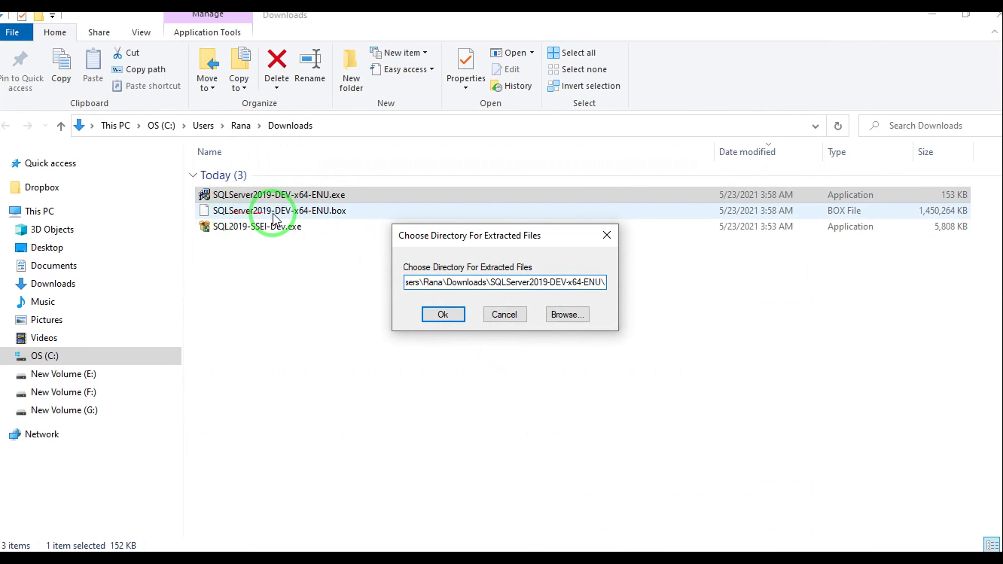
pyautogui.click(443, 315)
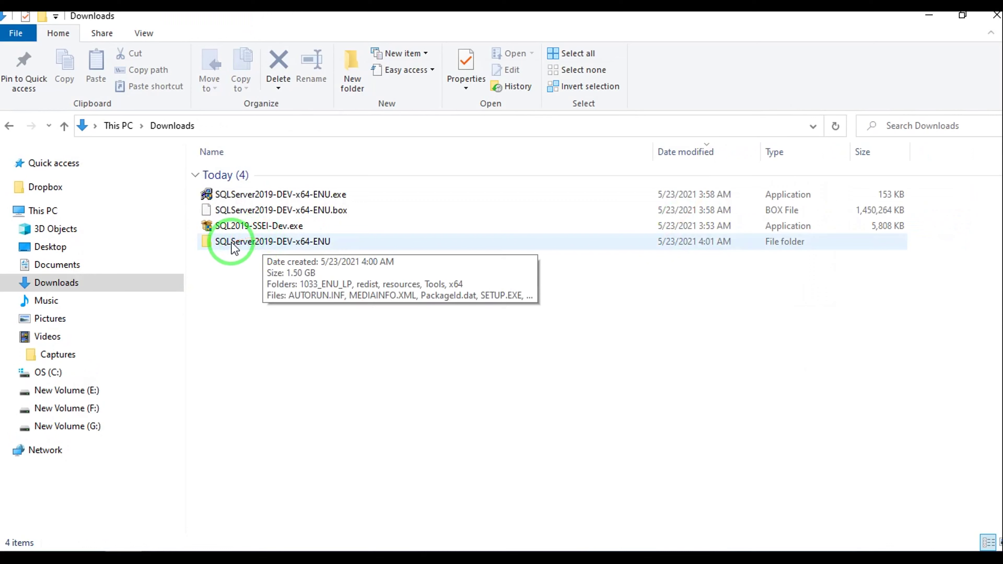
pyautogui.doubleClick(266, 242)
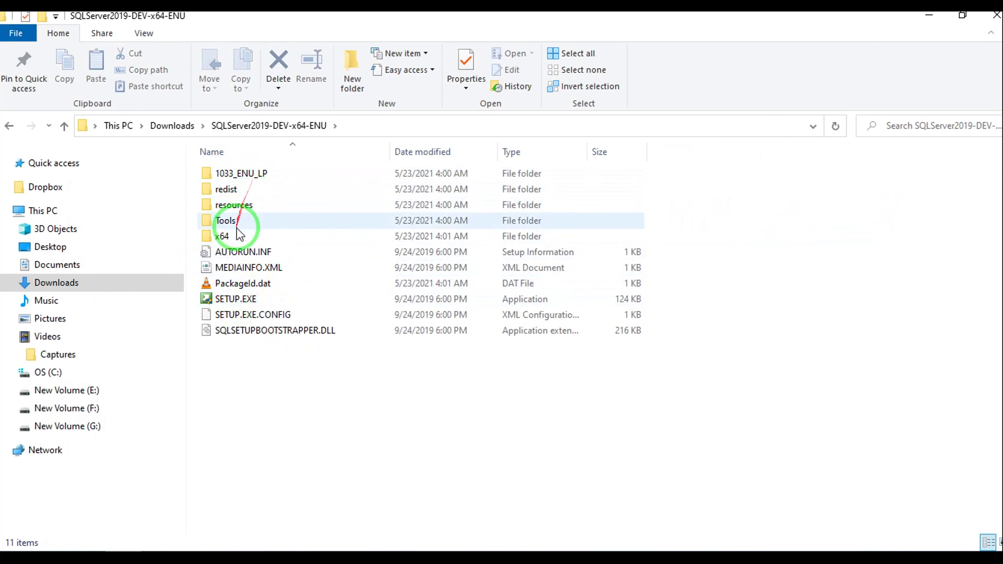
# - Launch SETUP.EXE and start a new SQL Server stand-alone installation from the Installation Center
pyautogui.click(245, 298)
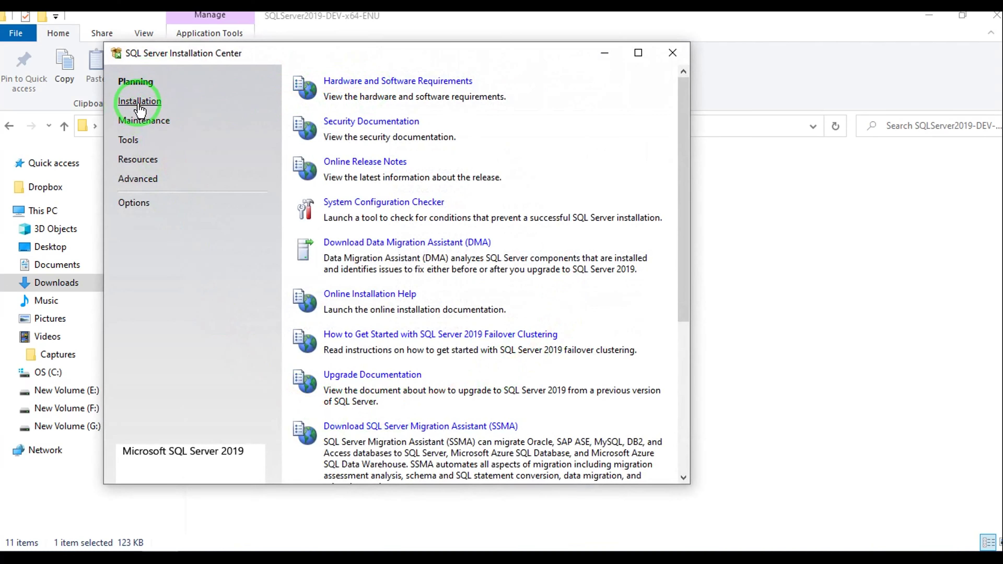
pyautogui.click(140, 104)
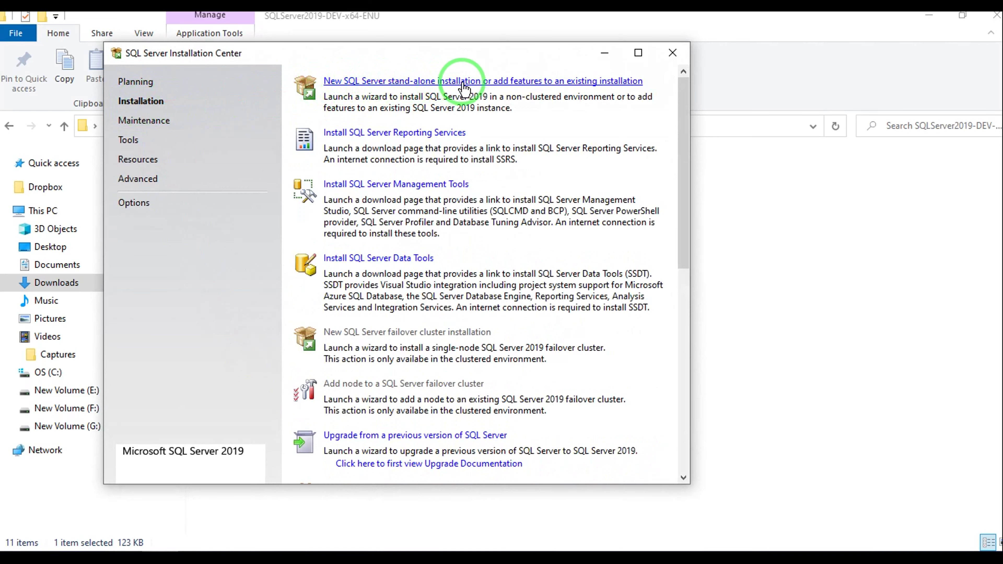
pyautogui.click(502, 81)
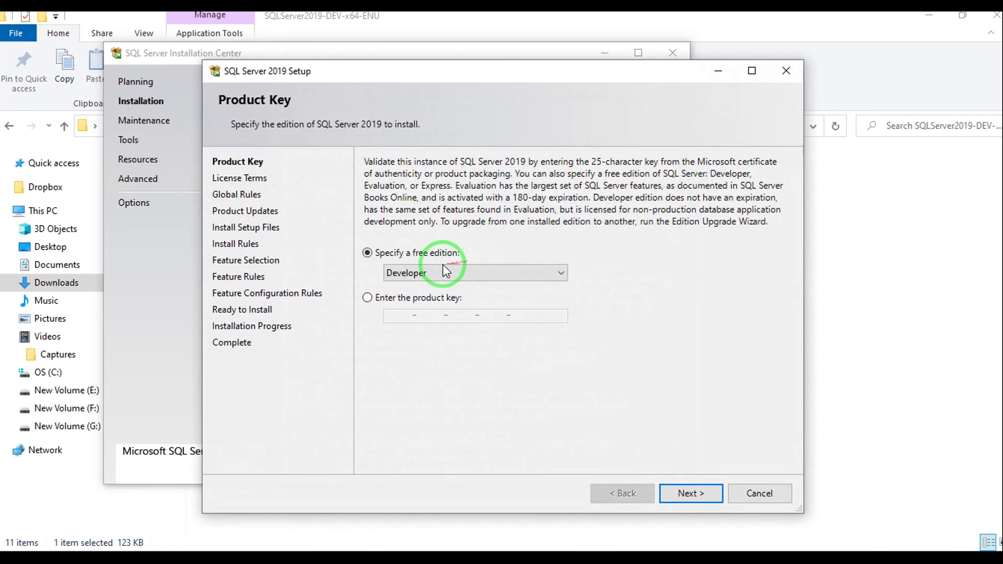
# - Specify the free Developer edition, accept the license terms, and continue
pyautogui.click(410, 264)
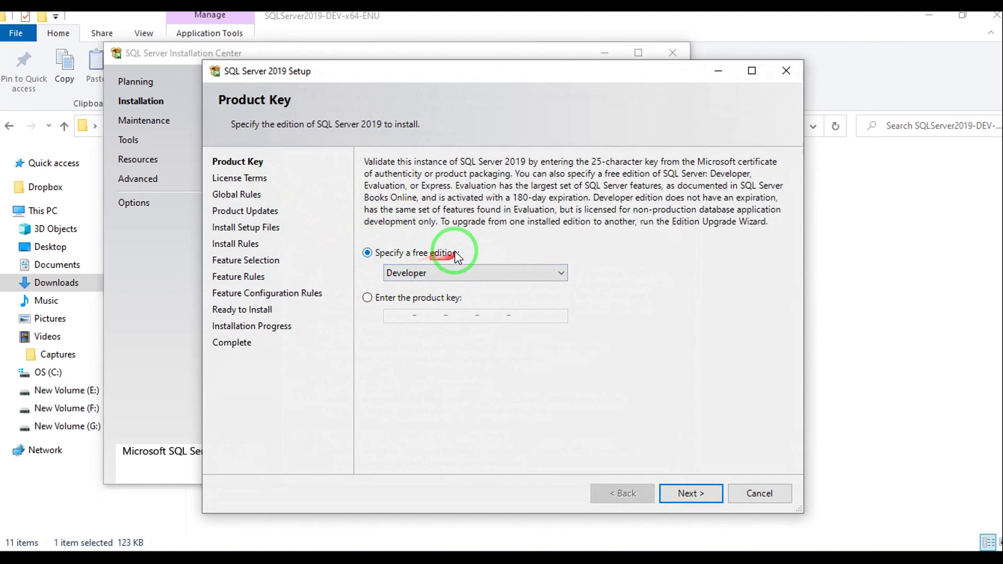
pyautogui.click(701, 493)
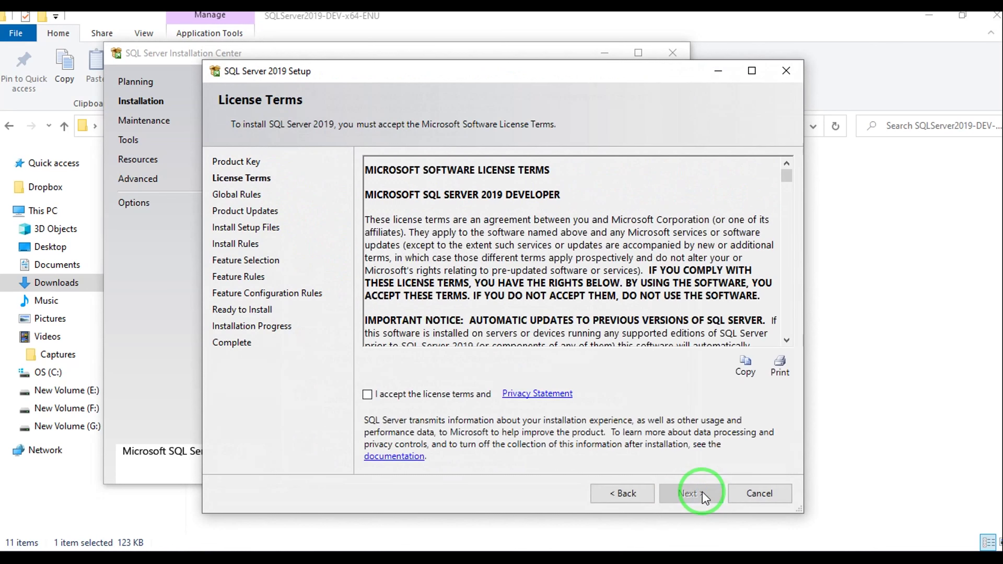
pyautogui.click(367, 394)
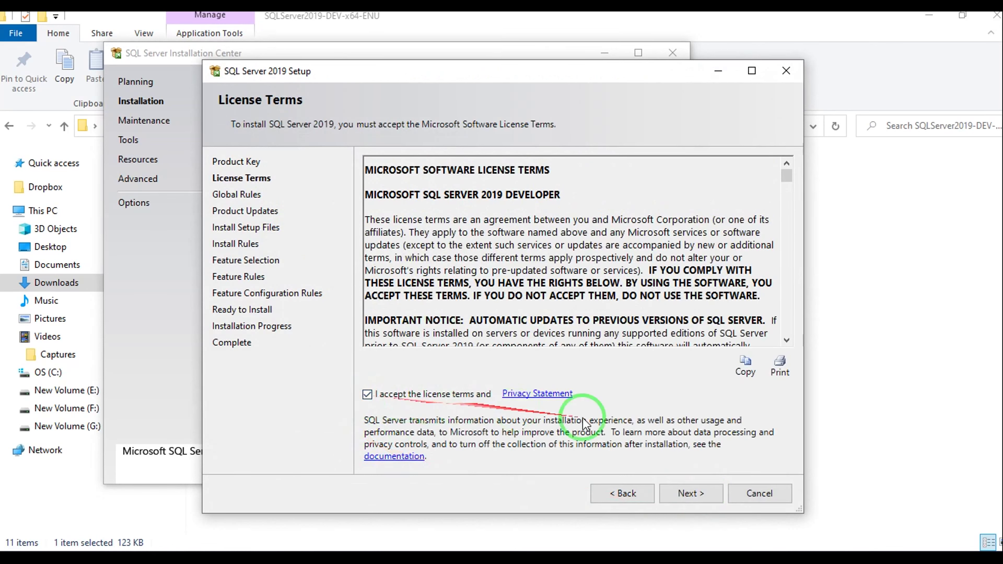
pyautogui.click(698, 494)
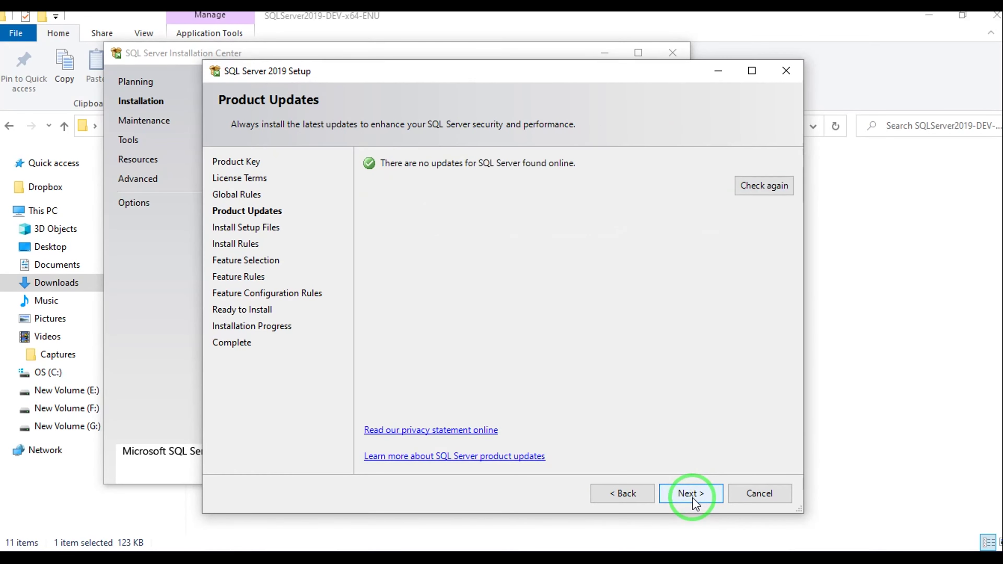
# - Continue past the product updates and install rules to the feature selection, and maximize the setup window
pyautogui.click(693, 498)
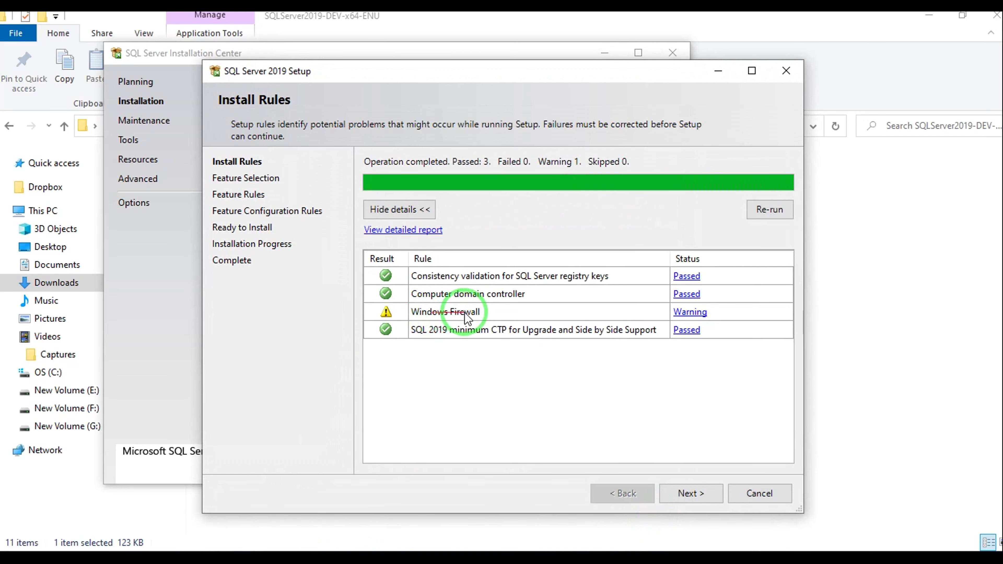
pyautogui.click(695, 494)
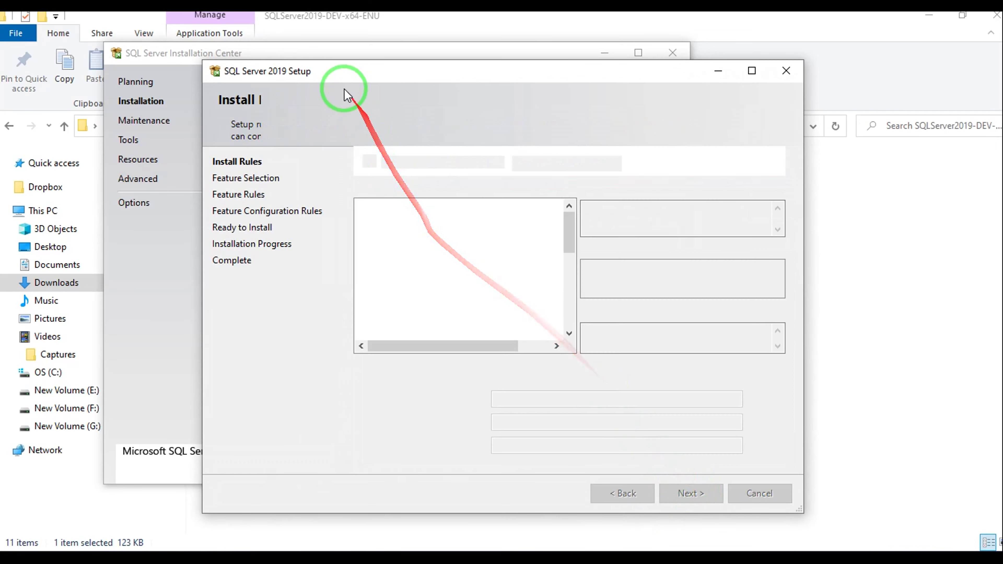
pyautogui.doubleClick(370, 81)
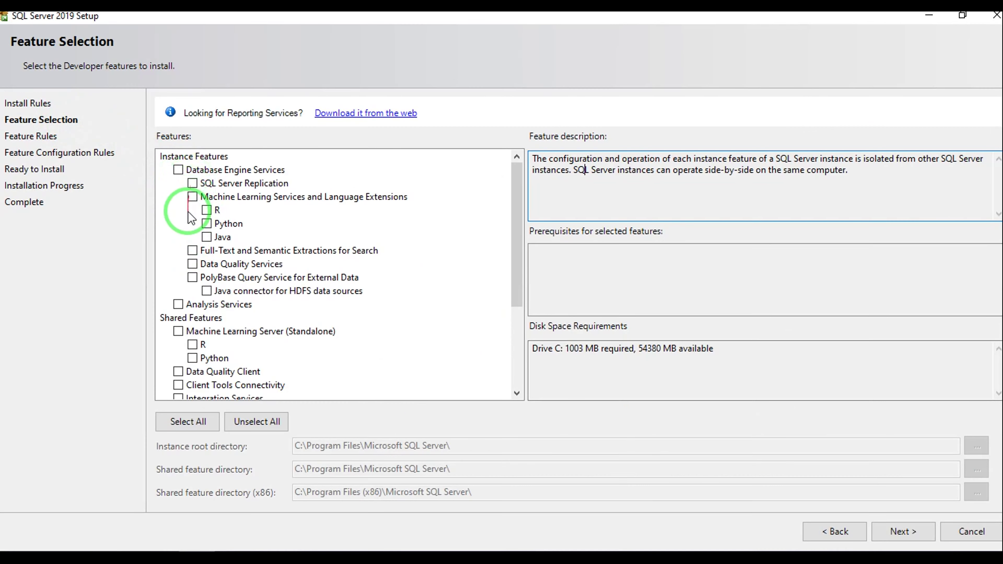
# - Select only Database Engine Services as the feature to install, keep the default root directory, and continue to the instance configuration
pyautogui.scroll(-4, 188, 211)
pyautogui.scroll(4, 203, 379)
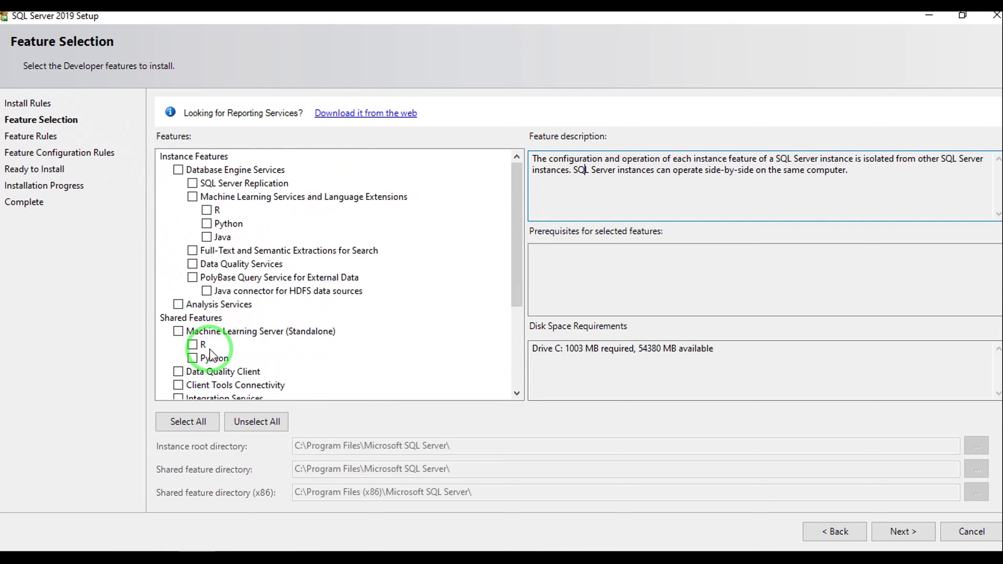
pyautogui.click(178, 170)
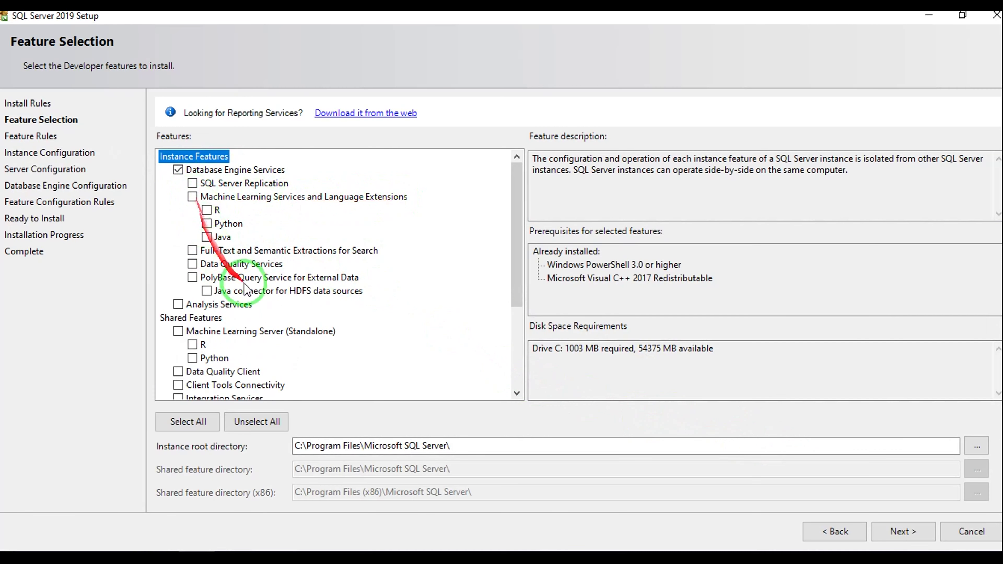
pyautogui.scroll(-2, 190, 283)
pyautogui.scroll(-1, 205, 302)
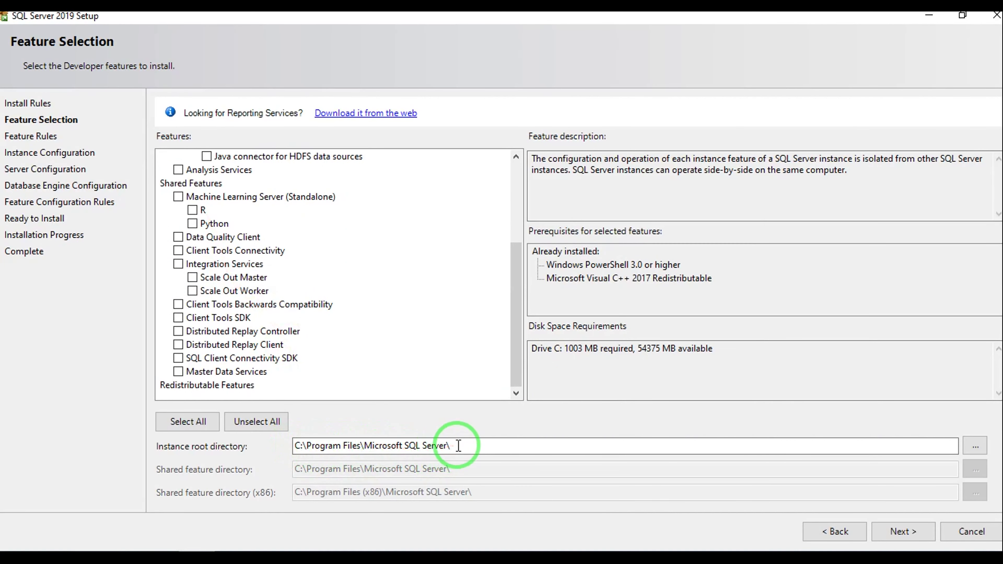
pyautogui.click(904, 531)
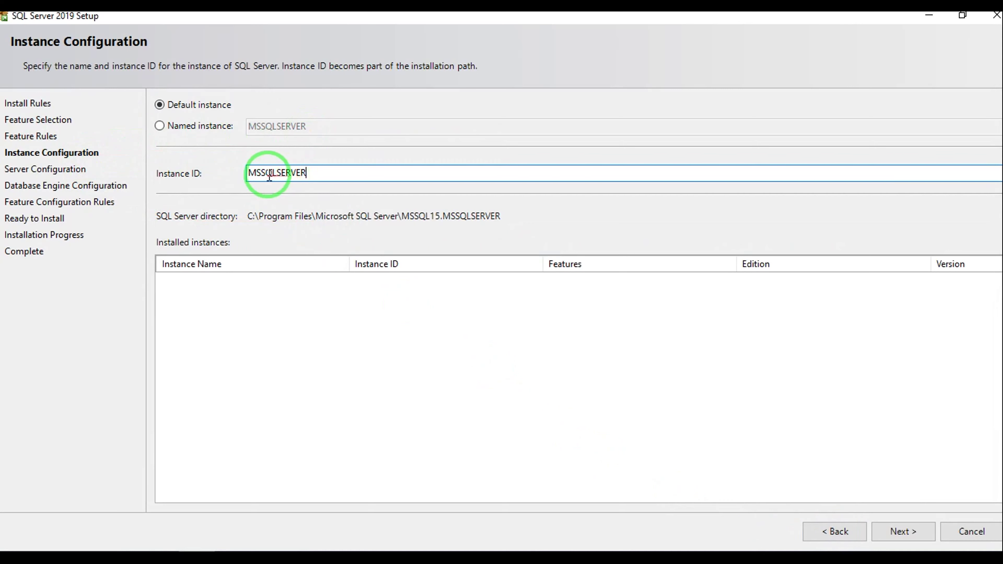
# - Try changing the instance ID to RenameMSSQLSERVER and remove the added prefix again
pyautogui.moveTo(310, 171); pyautogui.dragTo(248, 173)
pyautogui.hotkey('ctrl', 'c')
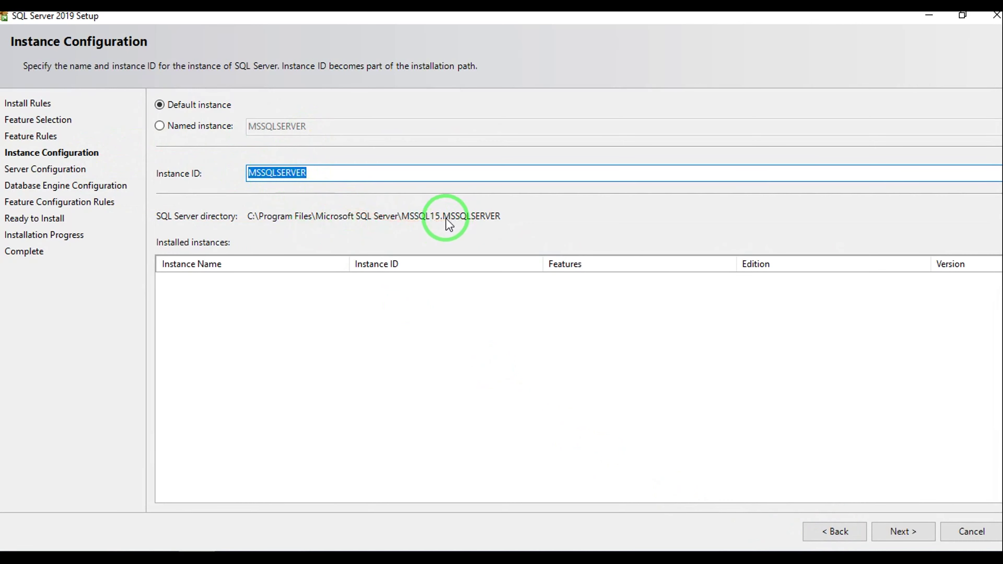
pyautogui.click(345, 172)
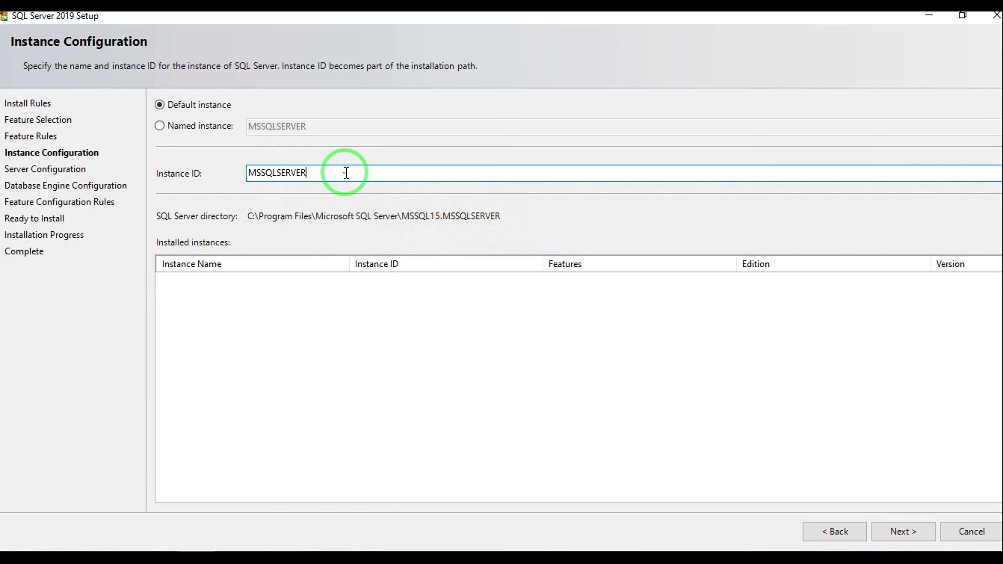
pyautogui.moveTo(345, 173); pyautogui.dragTo(228, 173)
pyautogui.write('Ra')
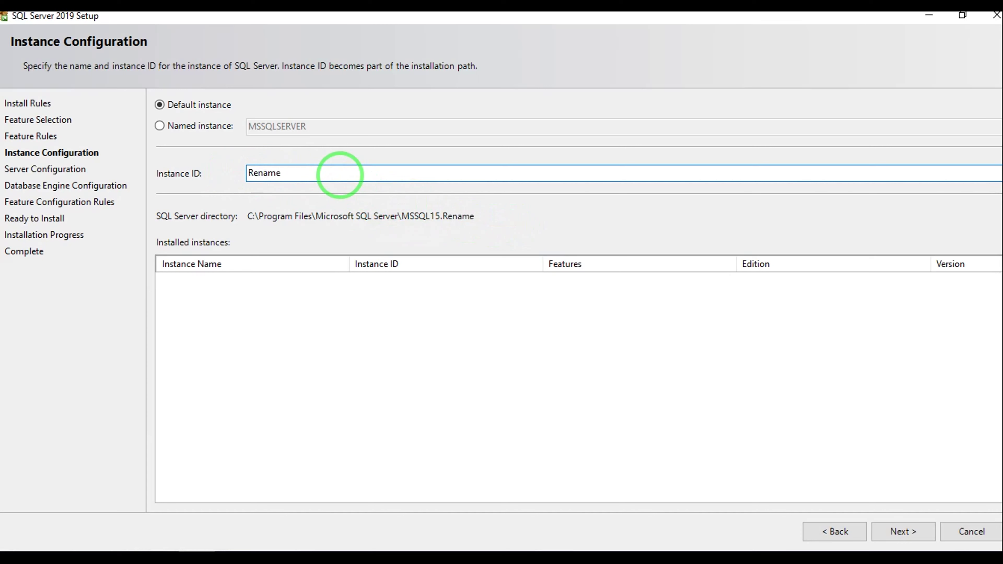
pyautogui.write('name')
pyautogui.hotkey('ctrl', 'v')
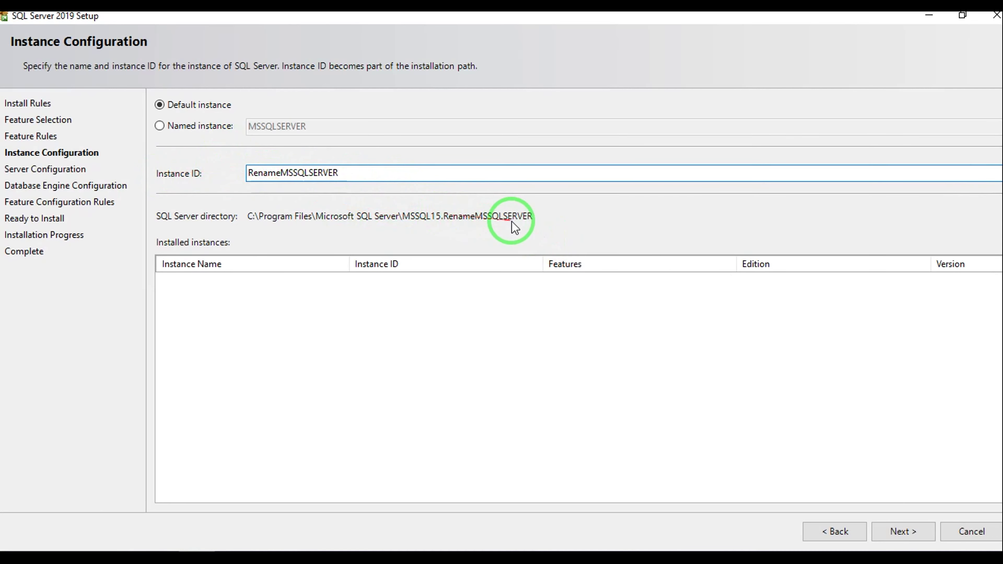
pyautogui.moveTo(281, 173); pyautogui.dragTo(123, 172)
pyautogui.press('BackSpace')
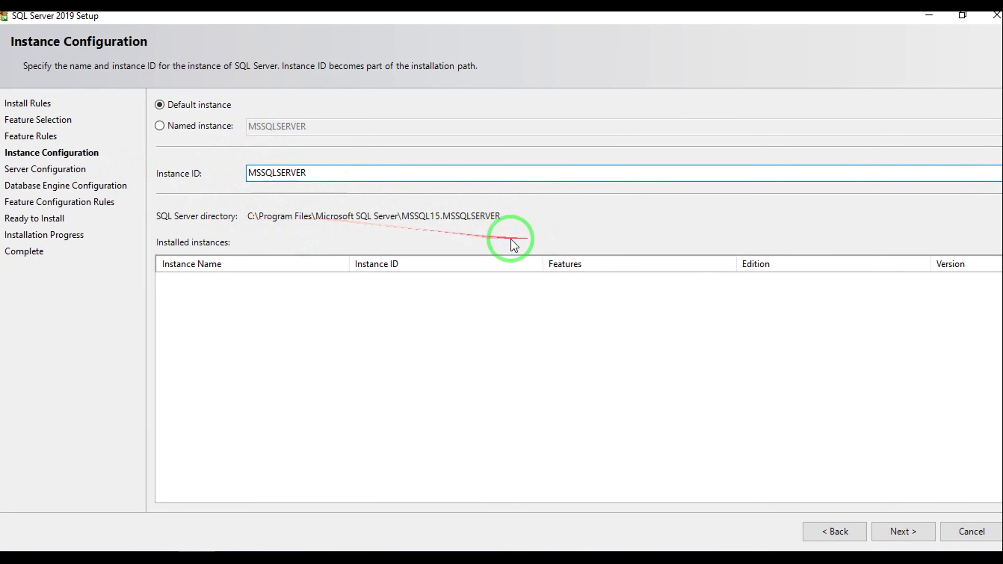
# - Accept the default instance with the ID MSSQLSERVER and continue to the server configuration
pyautogui.click(907, 542)
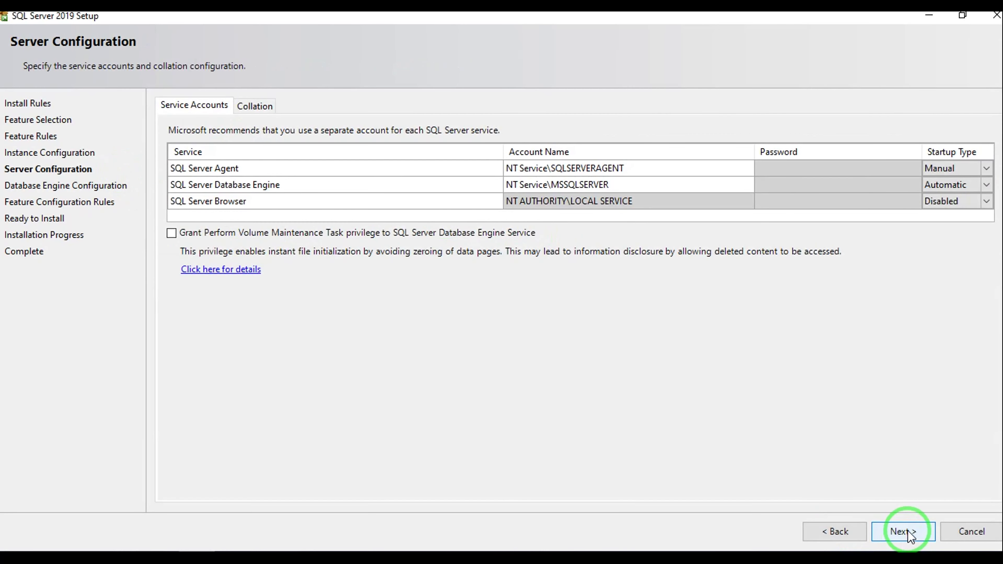
# - Accept the default service accounts, choose Mixed Mode authentication, and enter and confirm the password for the system administrator (sa) account
pyautogui.click(906, 531)
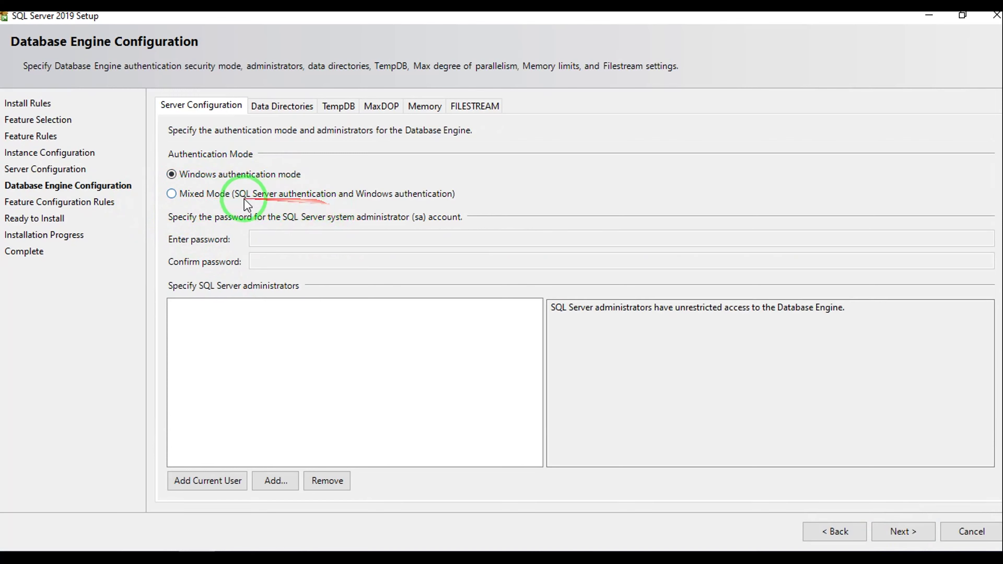
pyautogui.click(172, 194)
pyautogui.click(268, 237)
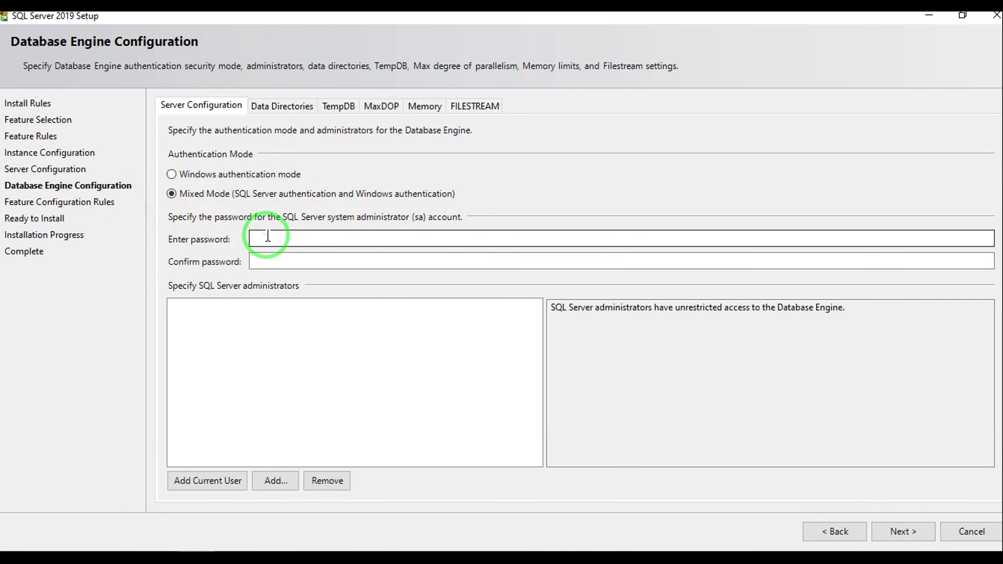
pyautogui.click(331, 240)
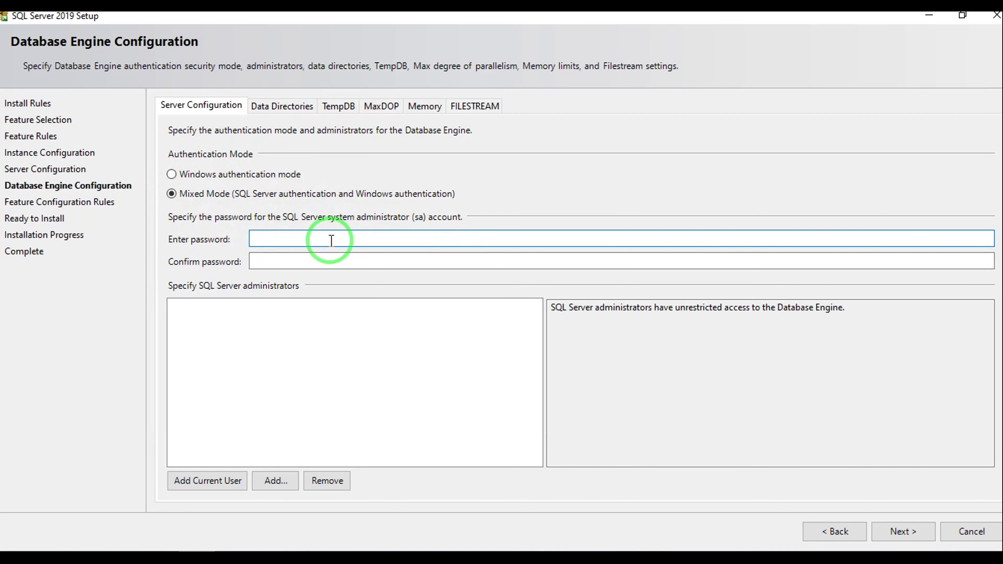
pyautogui.write('••••••••••••')
pyautogui.press('Tab')
pyautogui.write('••')
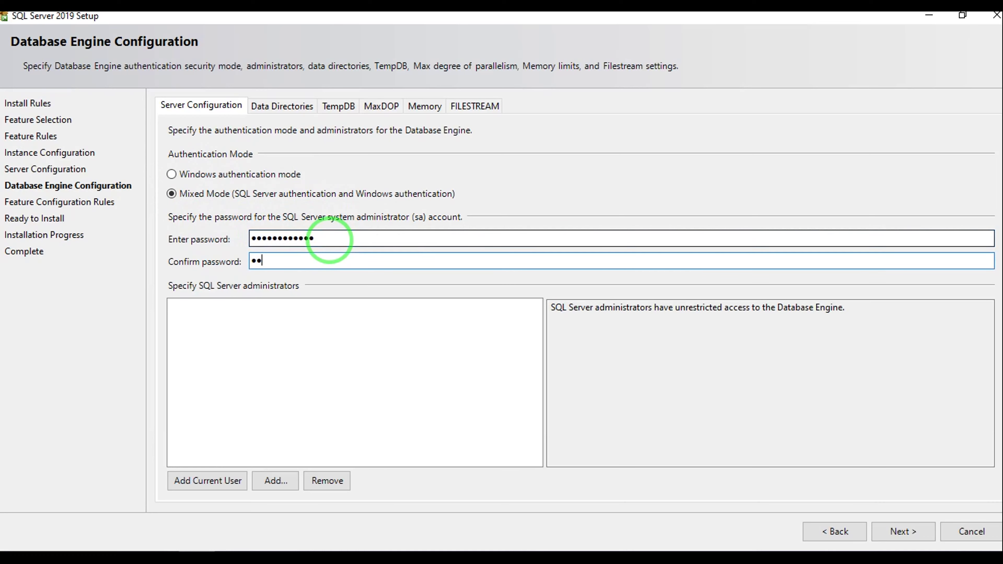
pyautogui.write('•')
pyautogui.hotkey('shift', 'Tab')
# - Add the current user as a SQL Server administrator and continue to the installation summary
pyautogui.click(232, 369)
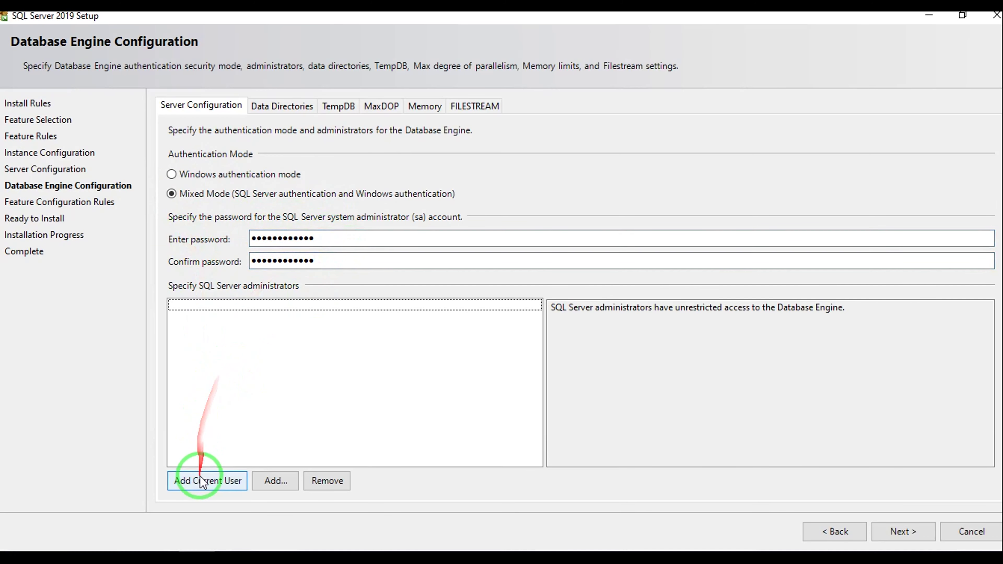
pyautogui.click(204, 481)
pyautogui.click(196, 328)
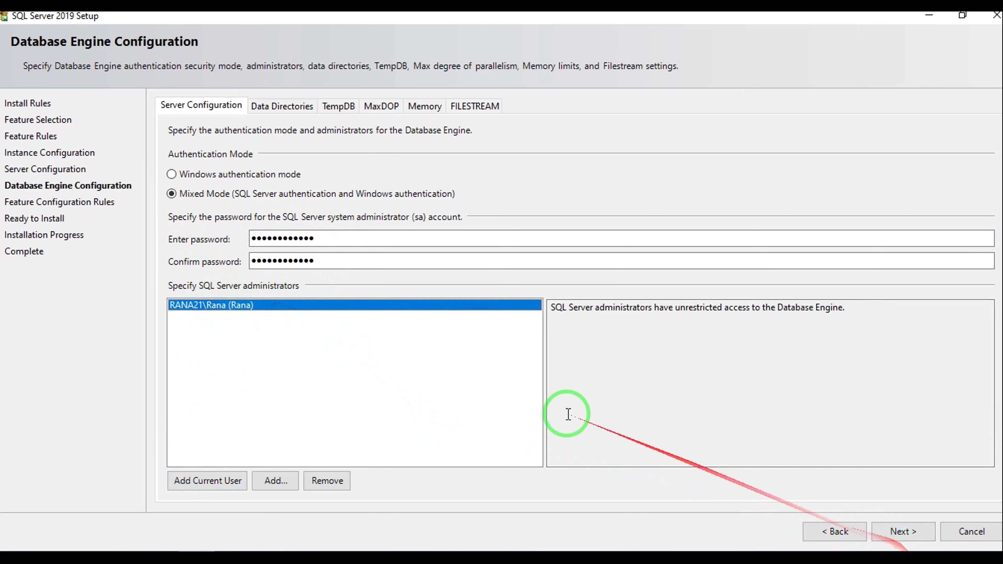
pyautogui.click(903, 531)
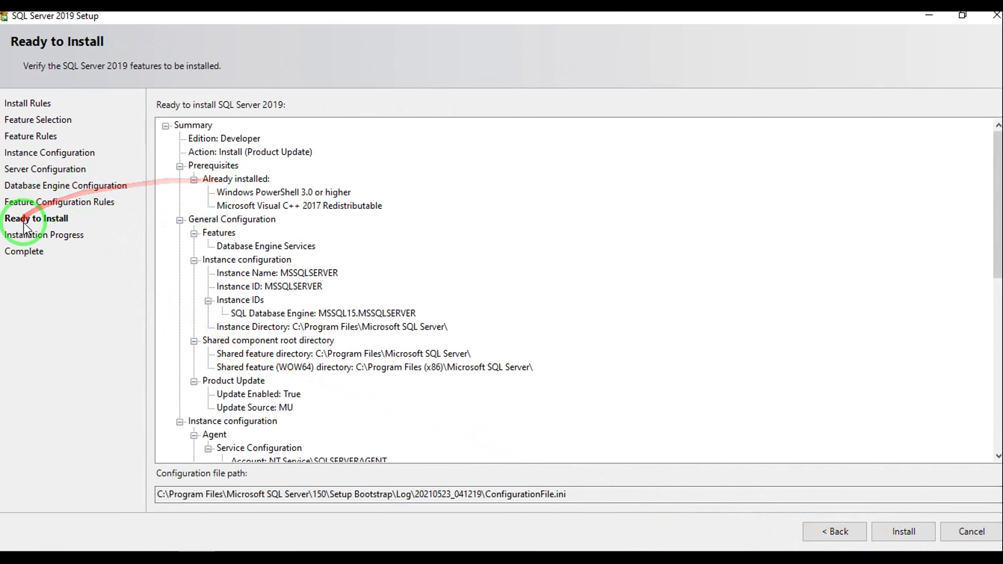
# - Review the installation summary, install SQL Server 2019 with these settings, and close the completed setup wizard
pyautogui.scroll(-10, 269, 341)
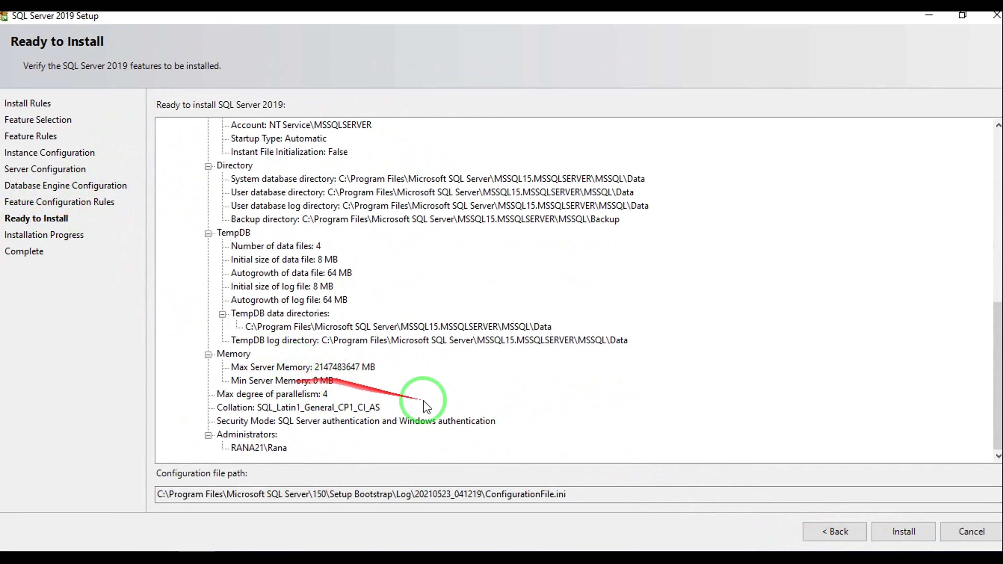
pyautogui.click(900, 533)
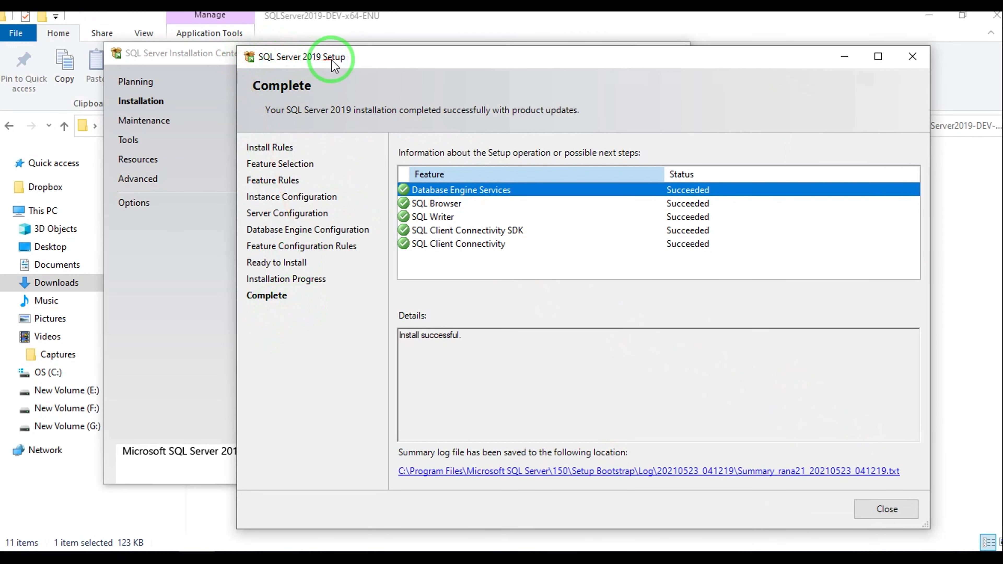
pyautogui.click(884, 510)
# - Move the Installation Center aside and inspect the Microsoft SQL Server folder in C:\Program Files, sorting Program Files by newest modification date
pyautogui.moveTo(369, 55); pyautogui.dragTo(437, 49)
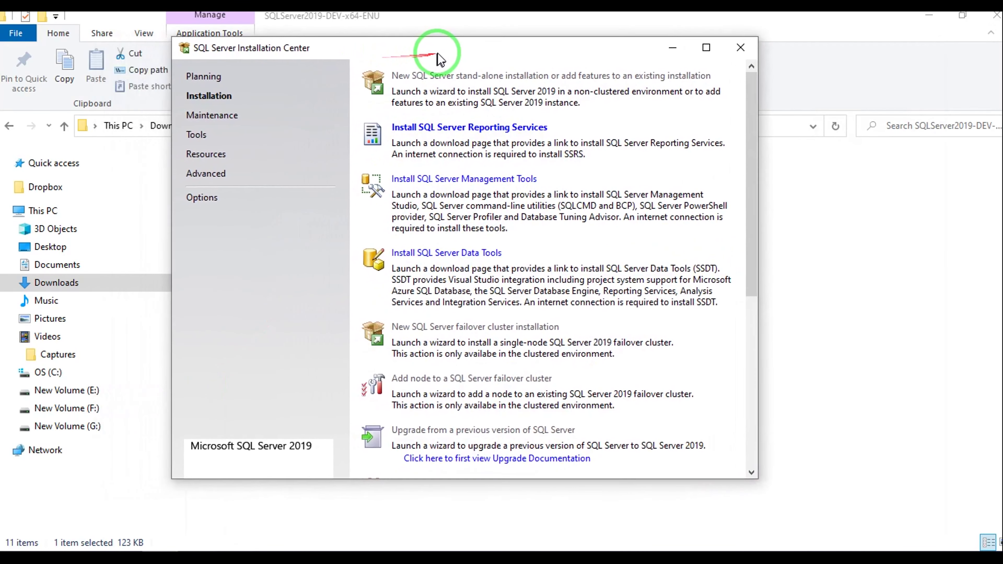
pyautogui.moveTo(618, 51); pyautogui.dragTo(803, 44)
pyautogui.click(53, 373)
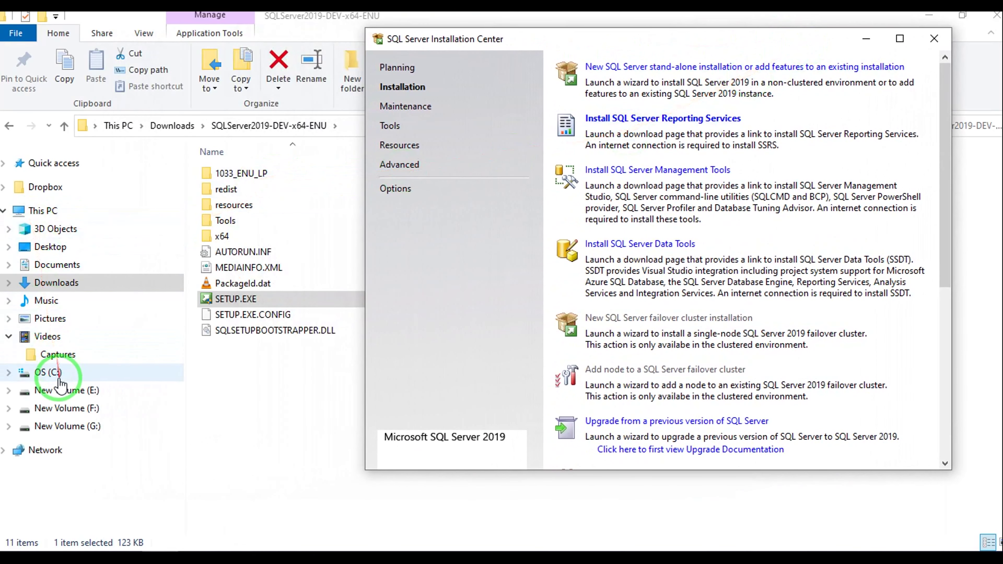
pyautogui.doubleClick(253, 253)
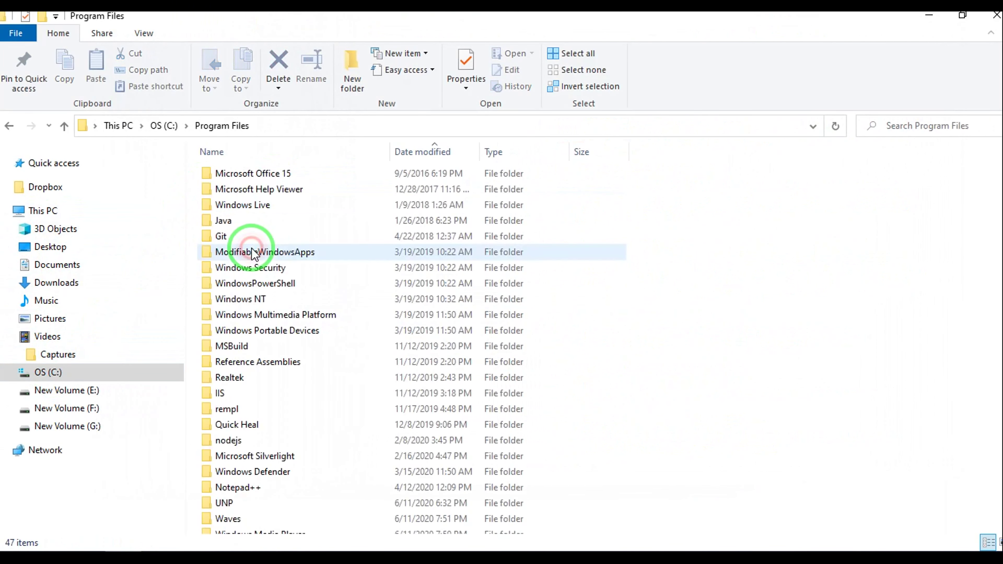
pyautogui.click(421, 149)
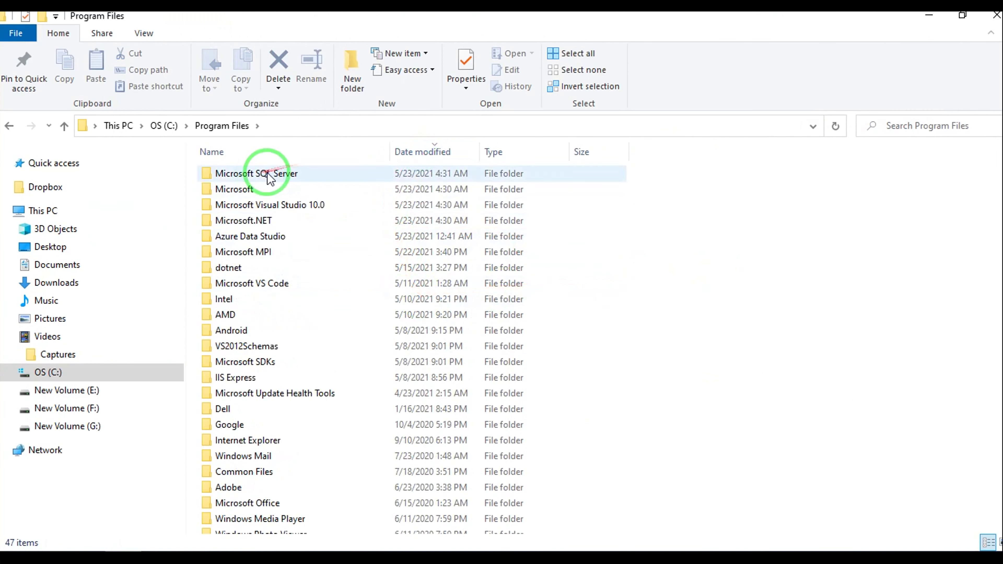
pyautogui.doubleClick(275, 175)
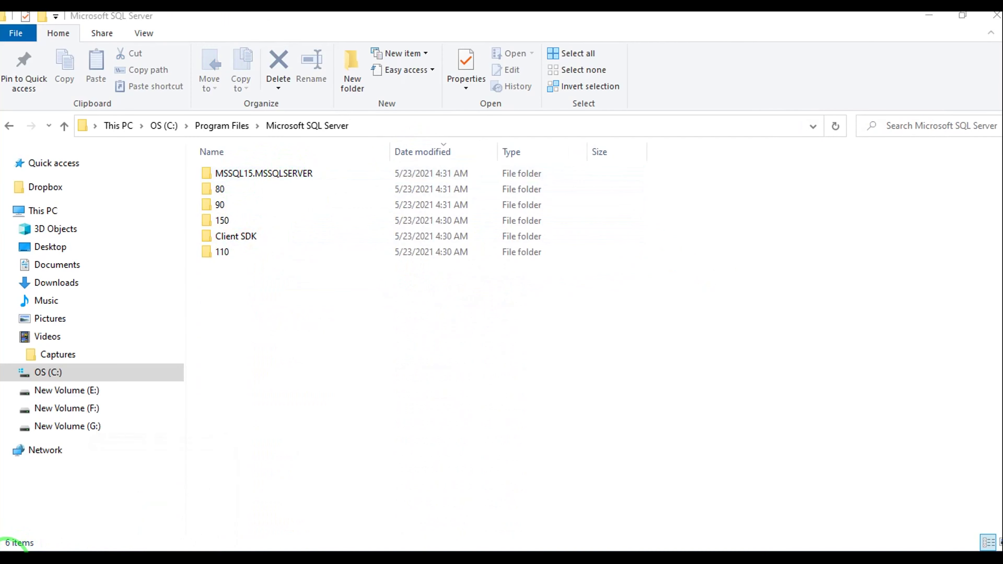
# - Search Windows for ssms to check whether Management Studio is installed, and close the search
pyautogui.click(12, 550)
pyautogui.write('ssms')
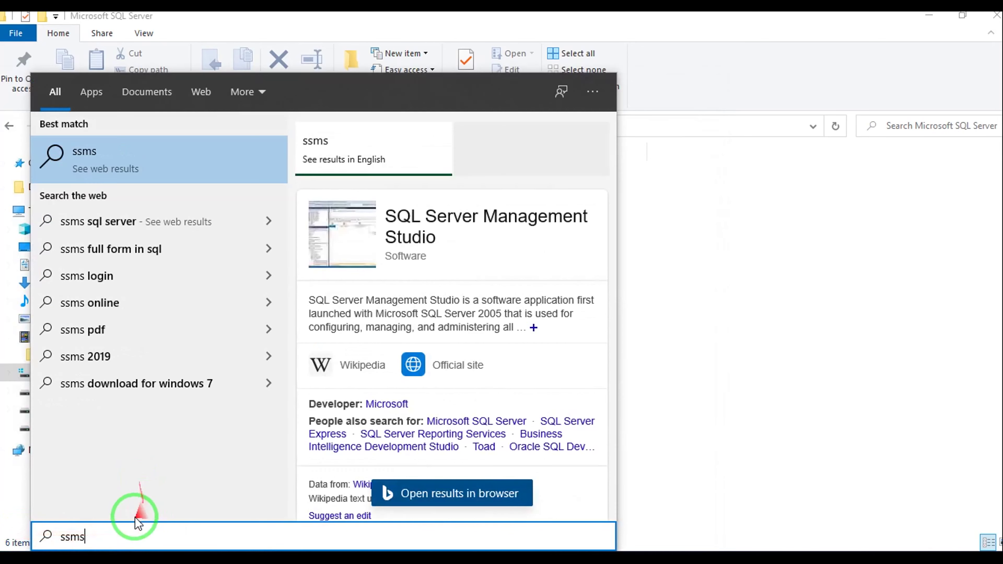
pyautogui.click(748, 307)
# - Open the SQL Server Management Tools download page from the Installation Center and download SQL Server Management Studio (SSMS) 18.9.1
pyautogui.click(152, 547)
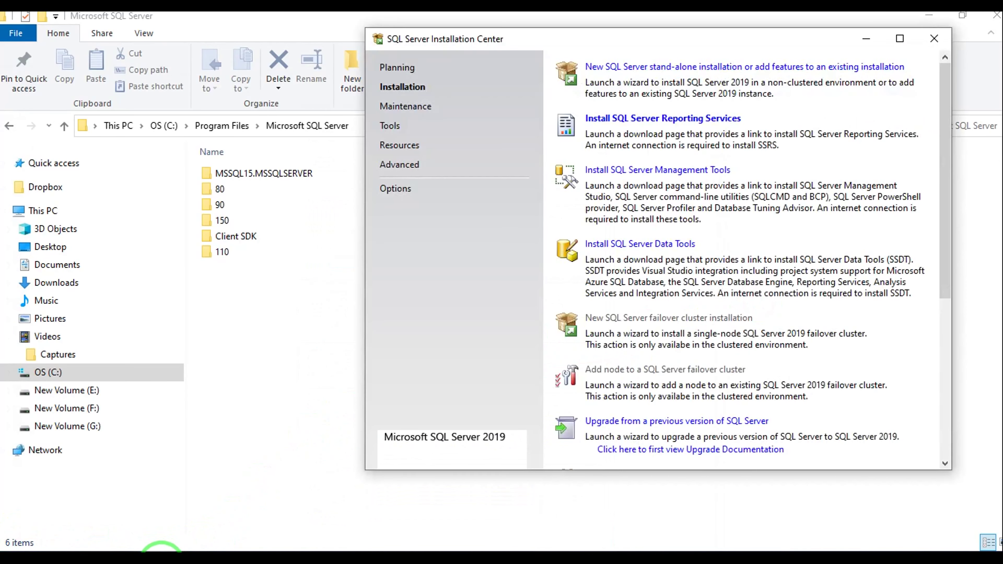
pyautogui.click(656, 173)
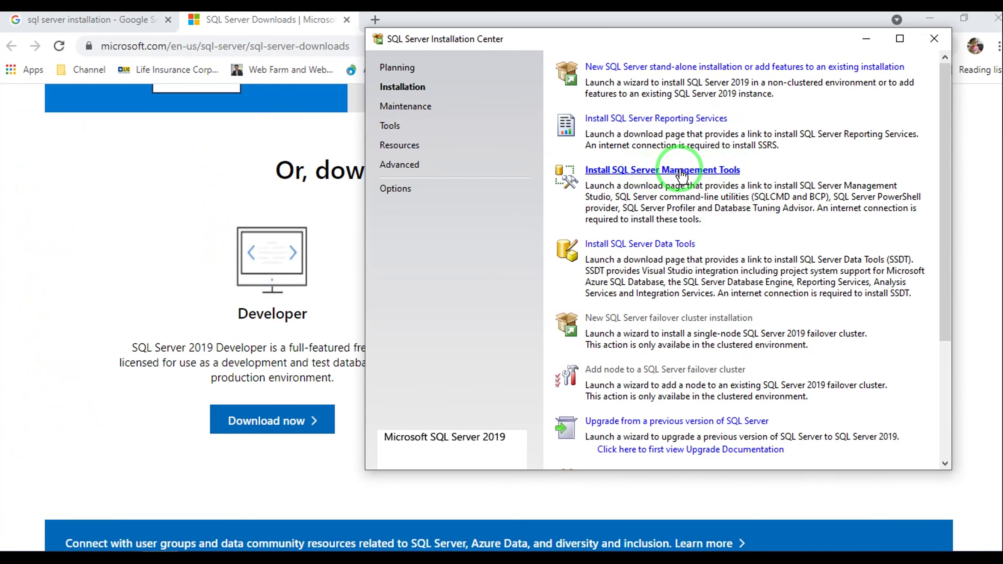
pyautogui.click(648, 173)
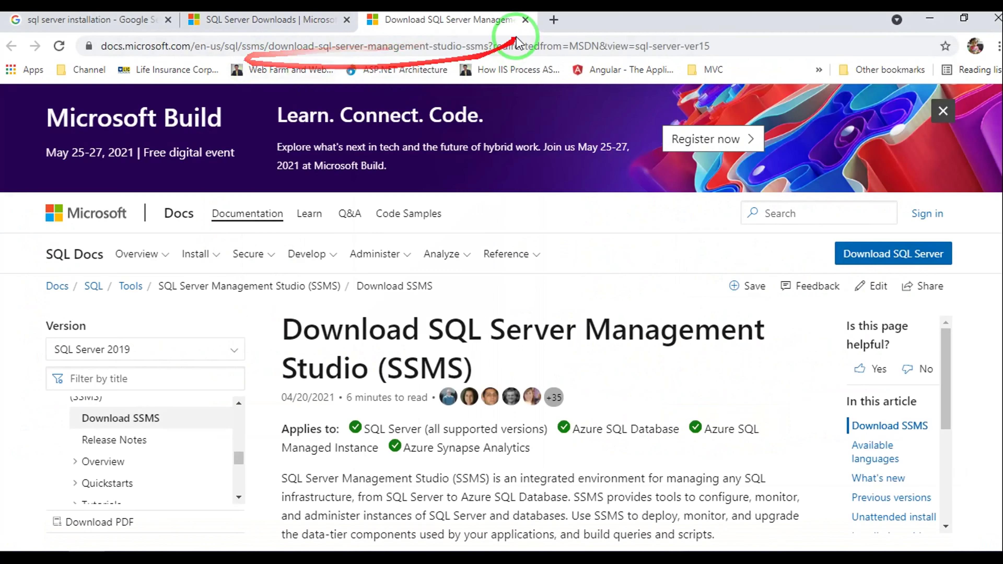
pyautogui.scroll(-2, 378, 366)
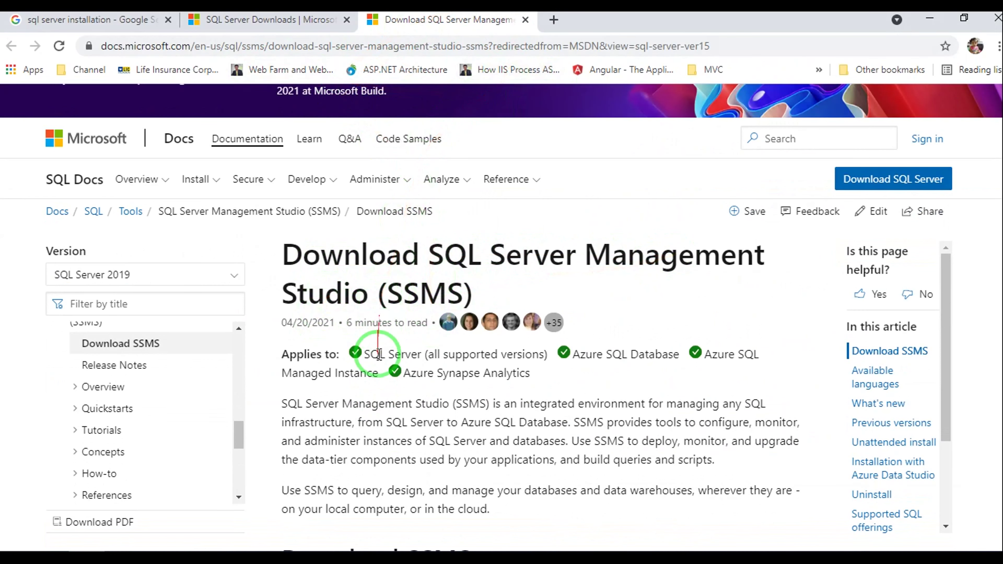
pyautogui.scroll(2, 385, 399)
pyautogui.scroll(-10, 385, 398)
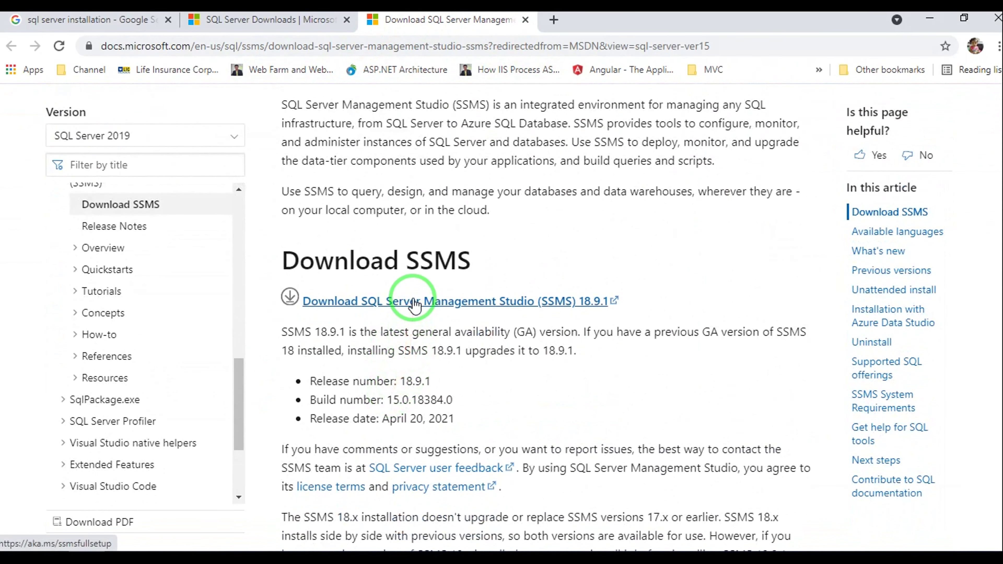
pyautogui.click(549, 303)
# - Run SSMS-Setup-ENU.exe from its download folder, install Management Studio in the default location, and close the installer
pyautogui.click(153, 529)
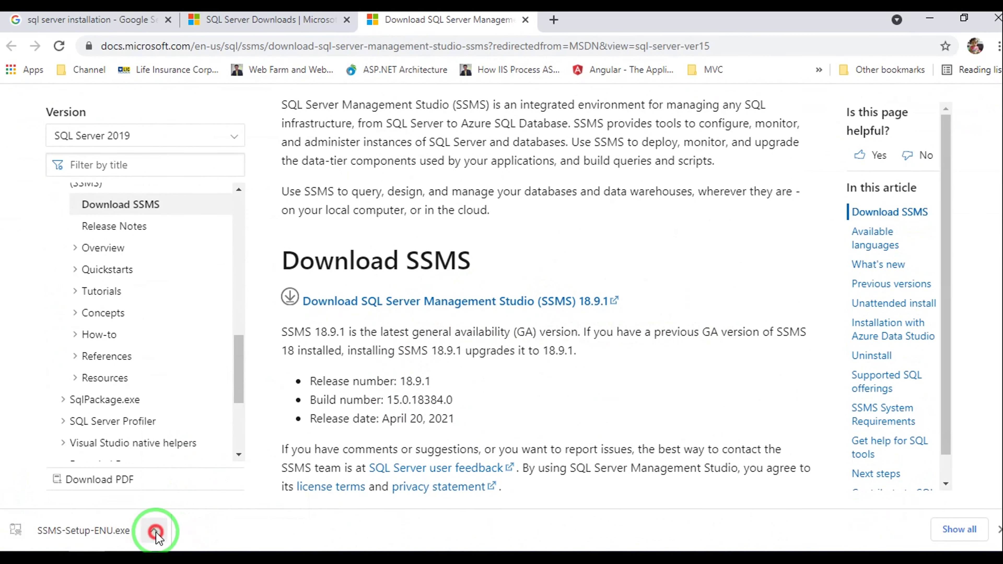
pyautogui.click(197, 479)
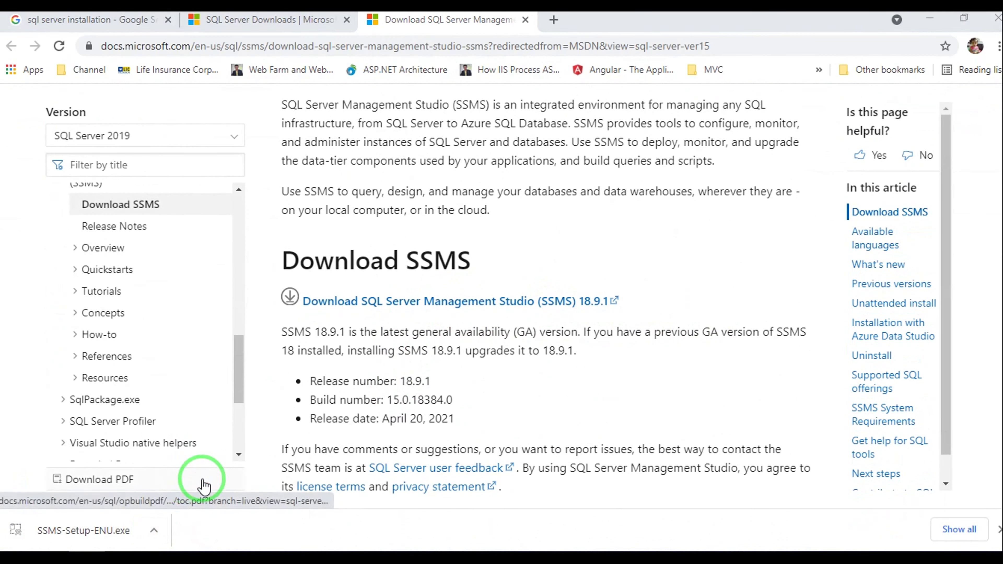
pyautogui.doubleClick(331, 195)
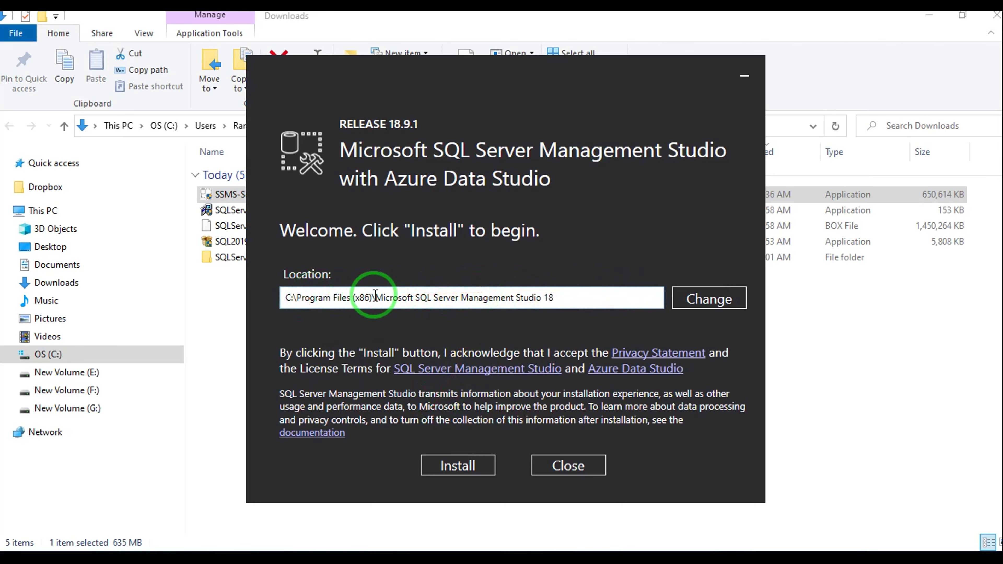
pyautogui.moveTo(375, 297); pyautogui.dragTo(566, 299)
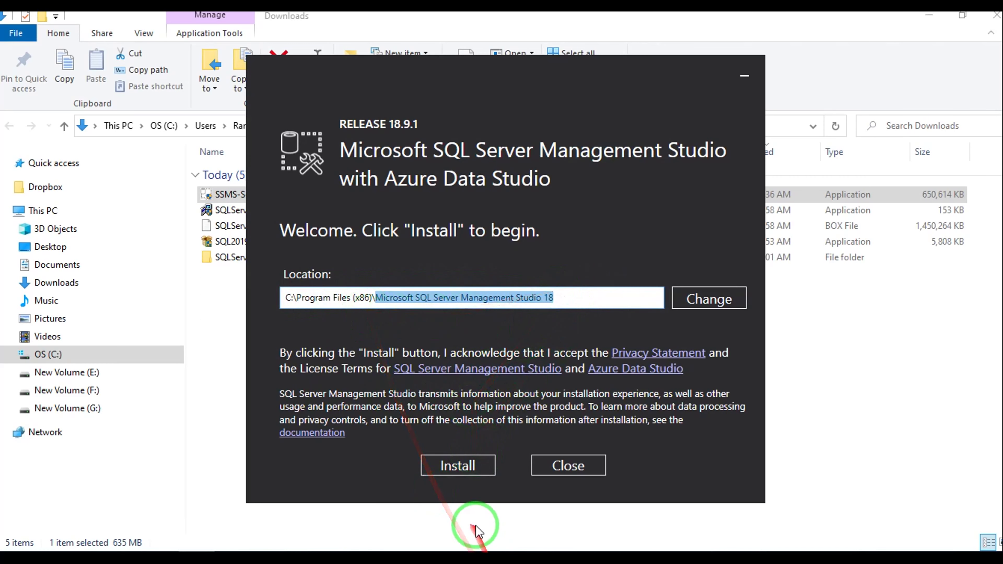
pyautogui.click(467, 462)
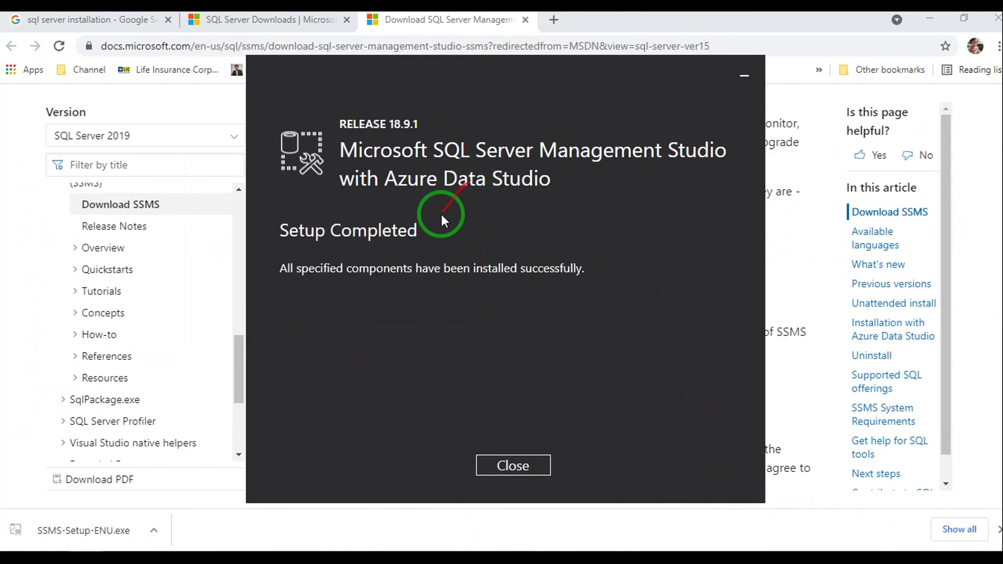
pyautogui.click(513, 466)
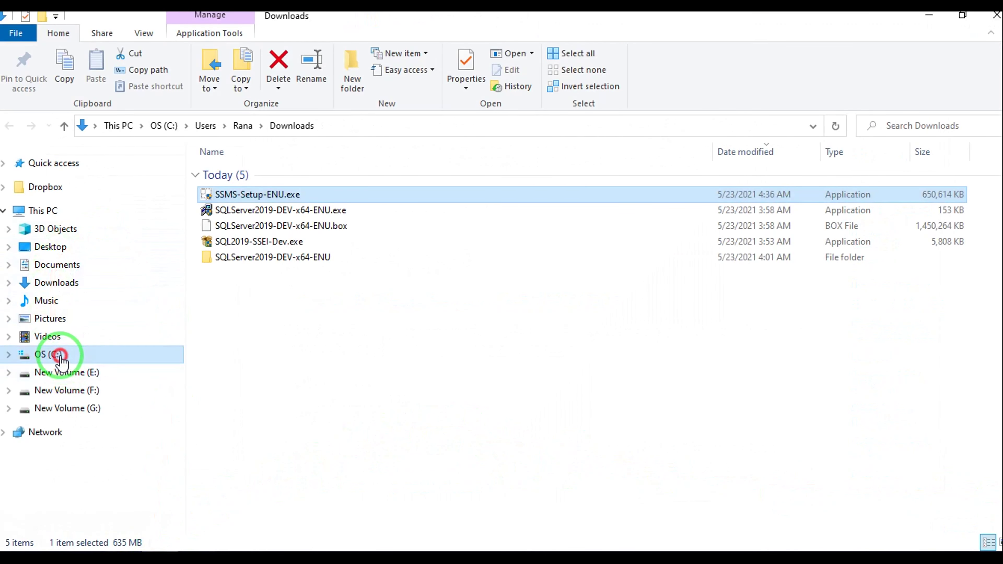
# - Check C:\Program Files (x86) for the Microsoft SQL Server Management Studio 18 folder, widening the name column to read it
pyautogui.click(49, 354)
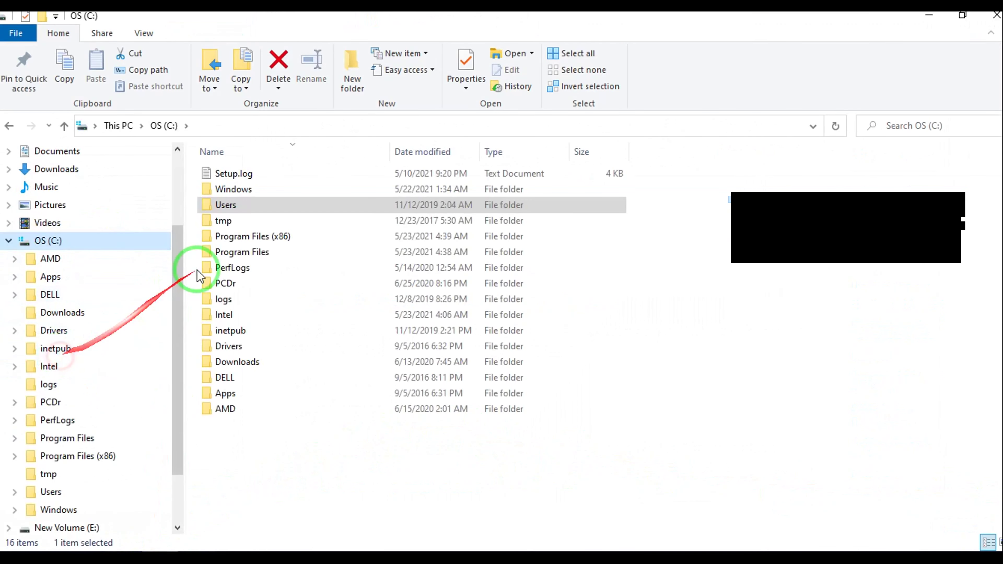
pyautogui.doubleClick(271, 236)
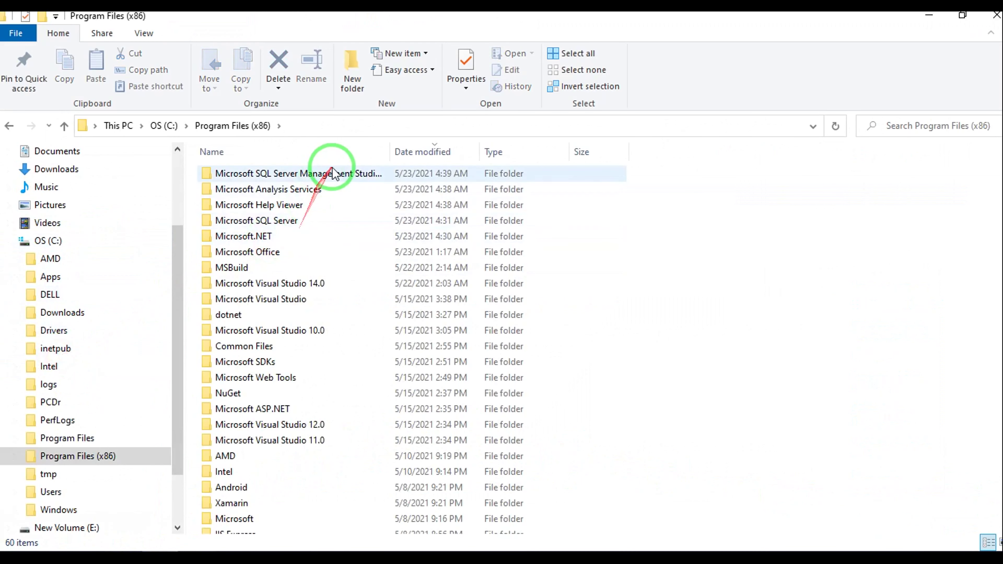
pyautogui.doubleClick(389, 152)
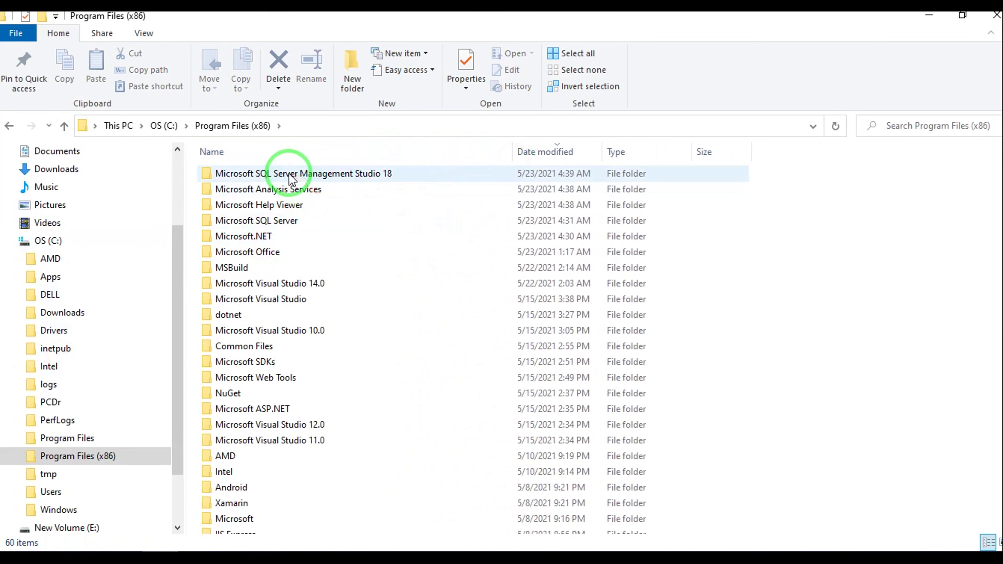
pyautogui.moveTo(316, 176)
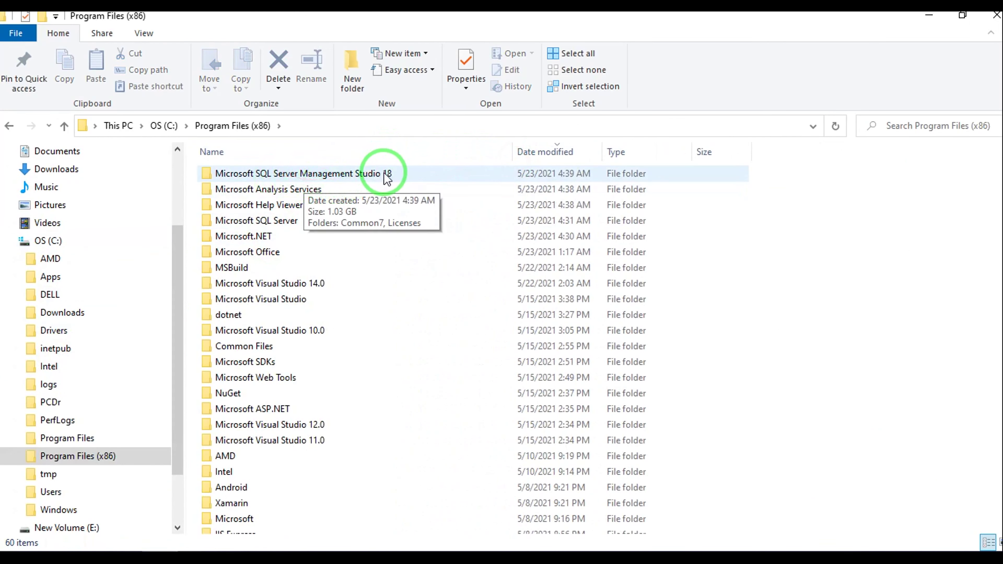
pyautogui.click(543, 174)
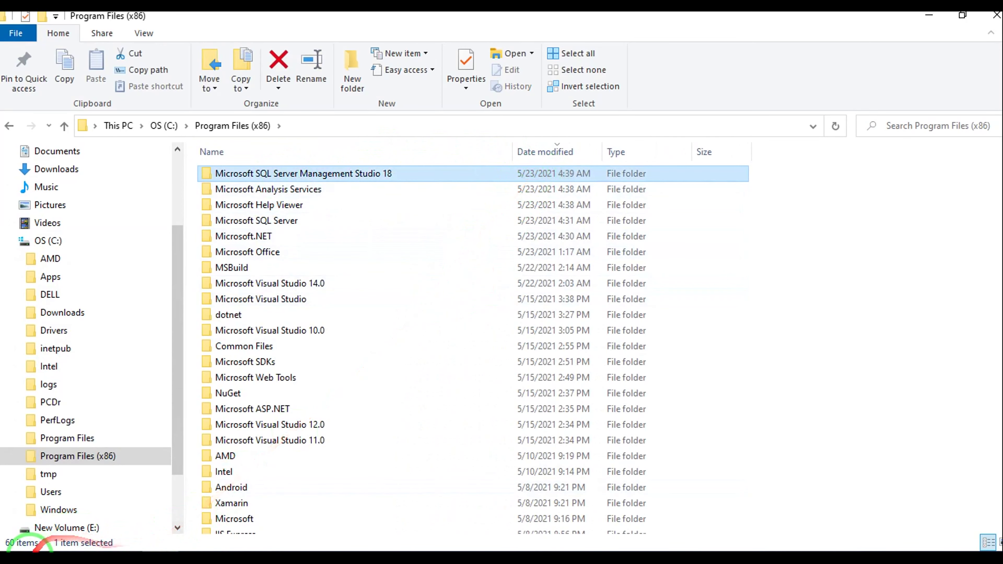
# - Search Windows for ssms, launch Microsoft SQL Server Management Studio 18, and connect to the local Database Engine with Windows Authentication
pyautogui.click(12, 553)
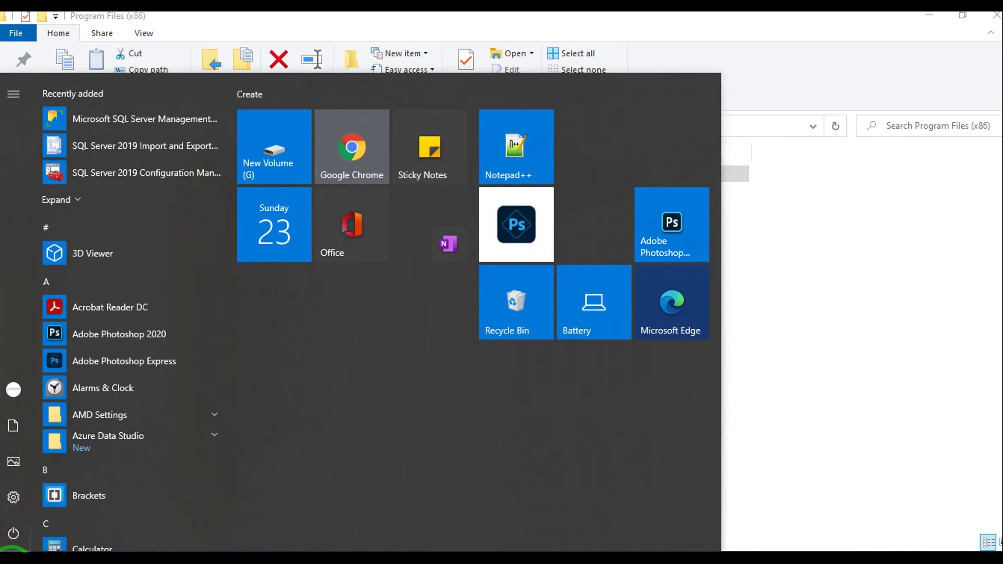
pyautogui.write('ssms')
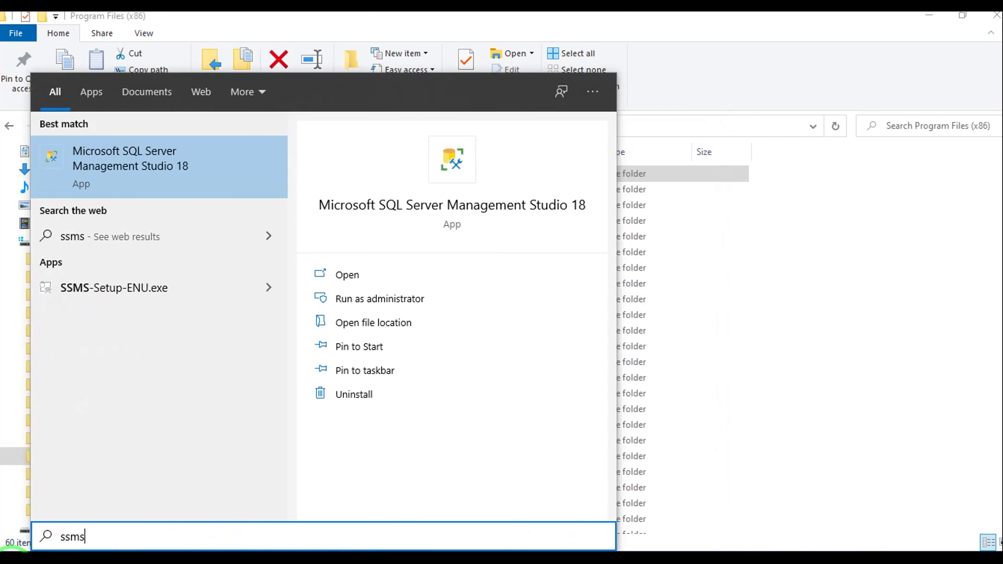
pyautogui.click(134, 157)
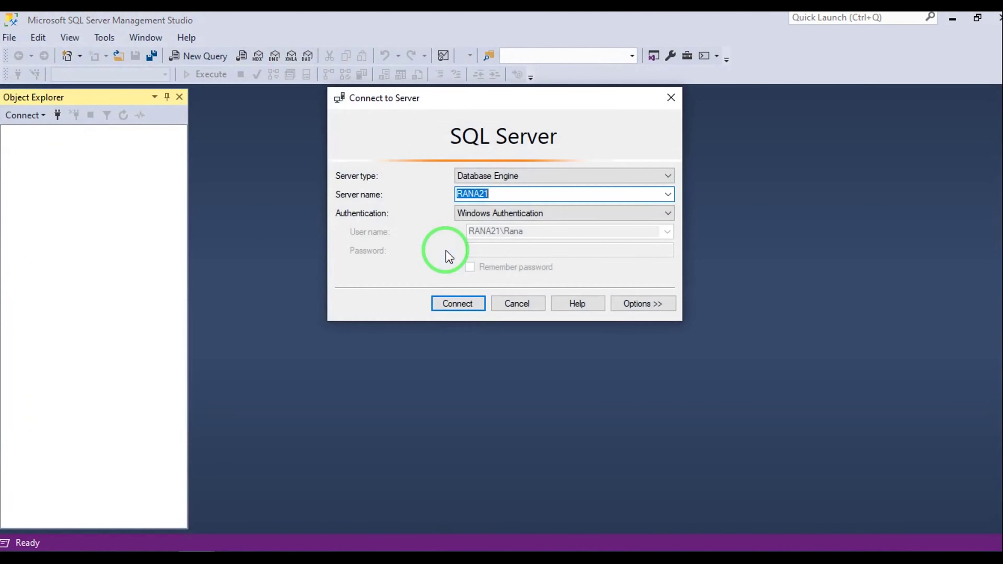
pyautogui.click(458, 304)
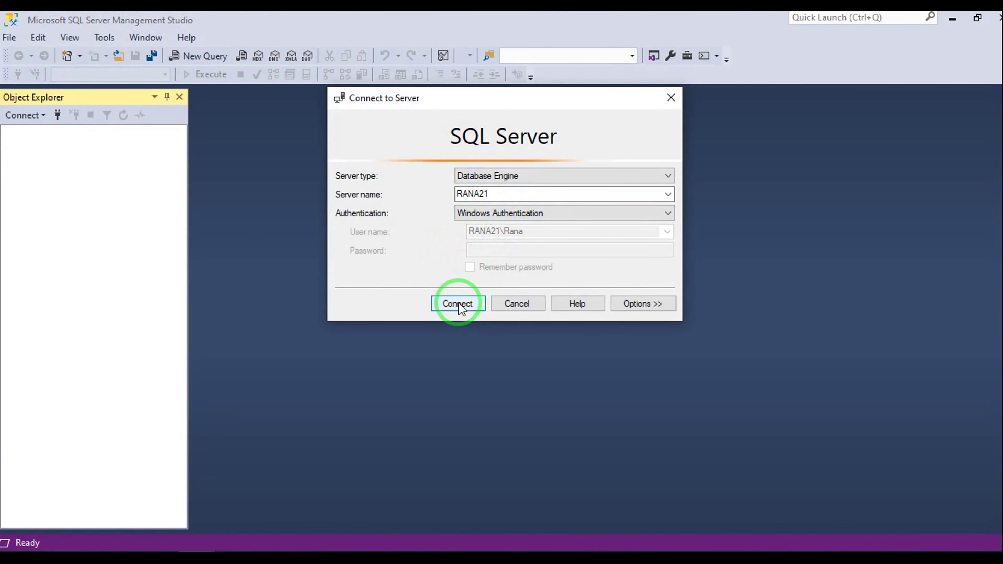
# - Connect to the local Database Engine instance using Windows Authentication and expand the server's Databases folder
pyautogui.click(459, 304)
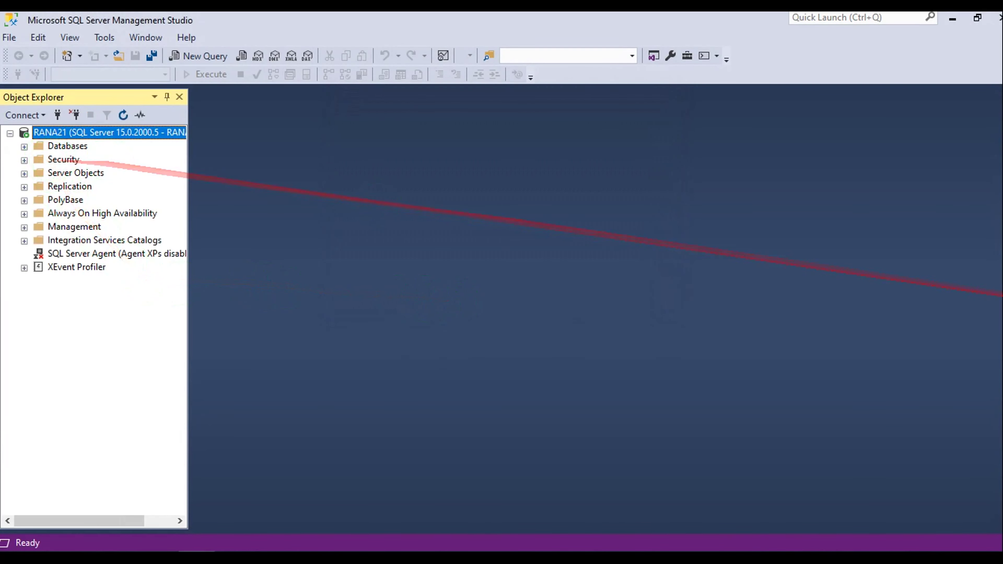
pyautogui.doubleClick(63, 147)
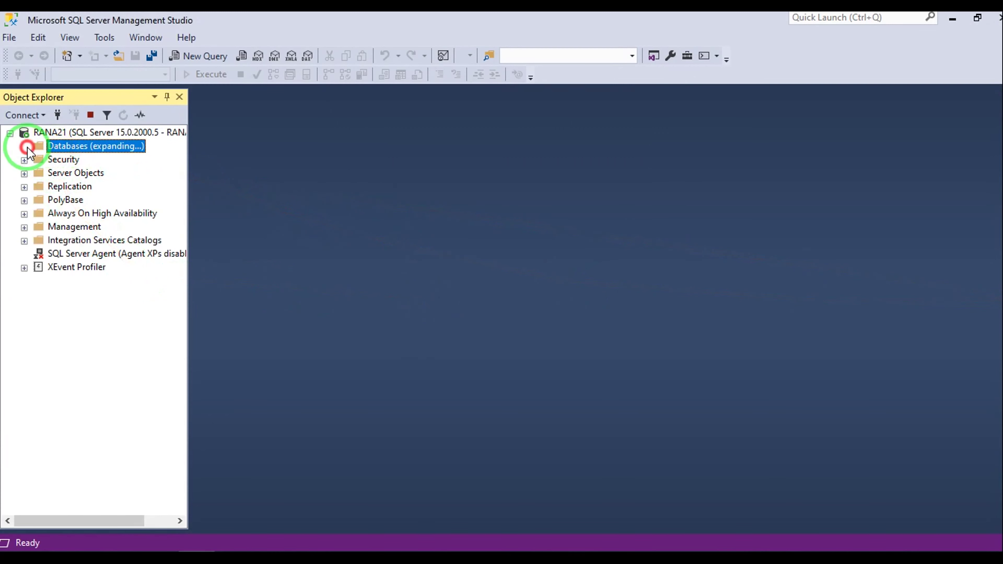
pyautogui.click(26, 146)
pyautogui.doubleClick(54, 147)
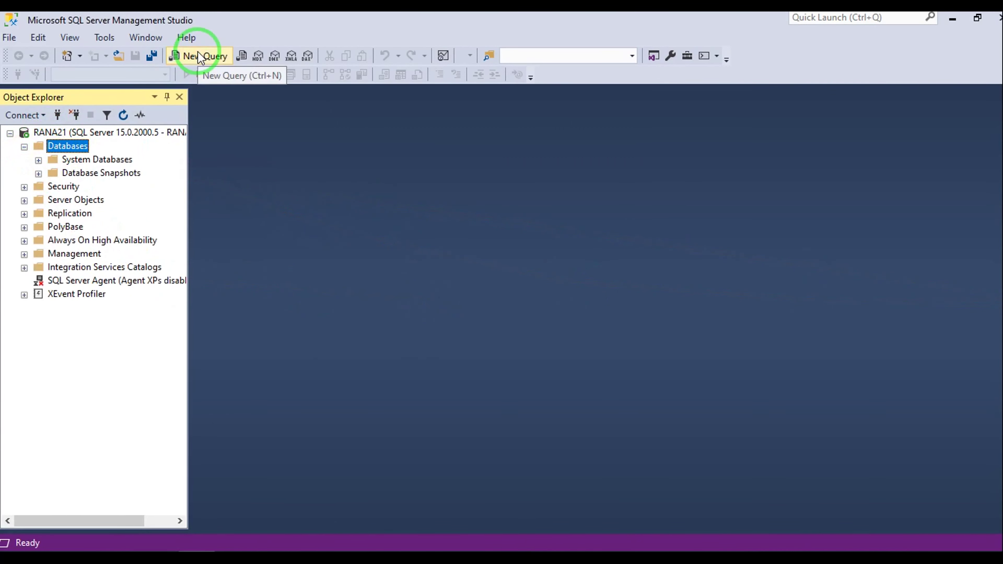
# - Start a new query on the master database and write the statement create DATABASE RDZENTECH_CID
pyautogui.click(198, 56)
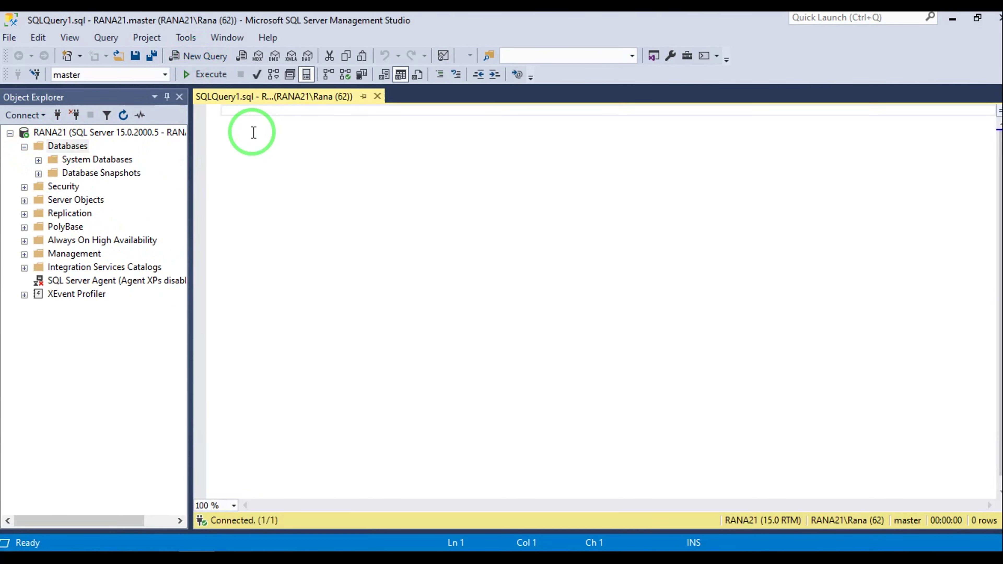
pyautogui.write('create')
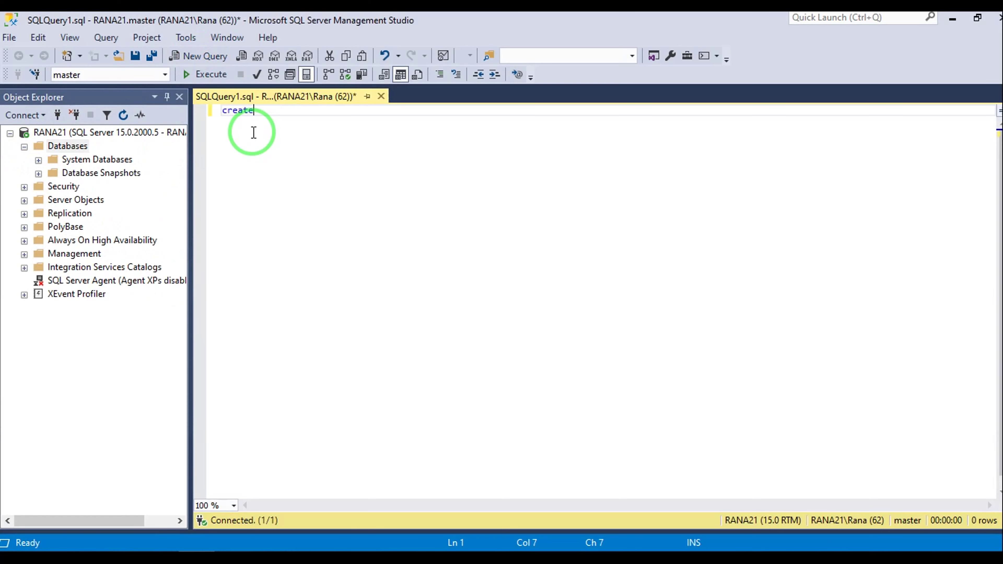
pyautogui.write(' DATABASE RDZENTECH')
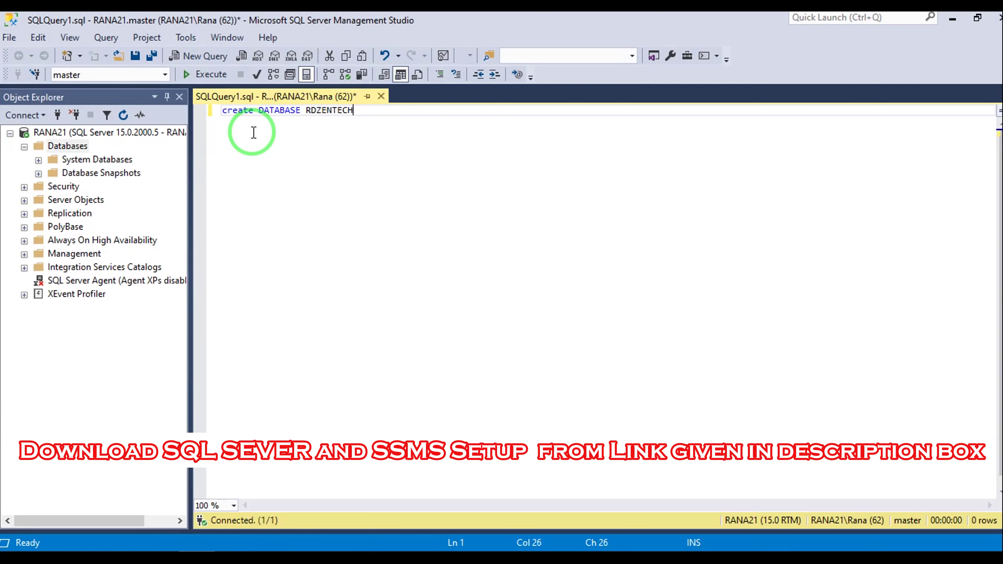
pyautogui.write('CID')
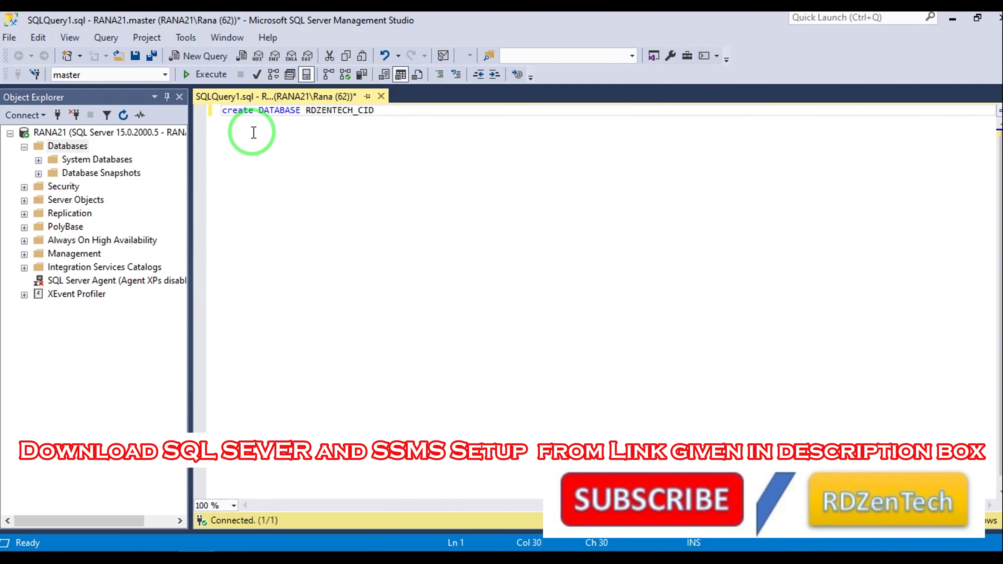